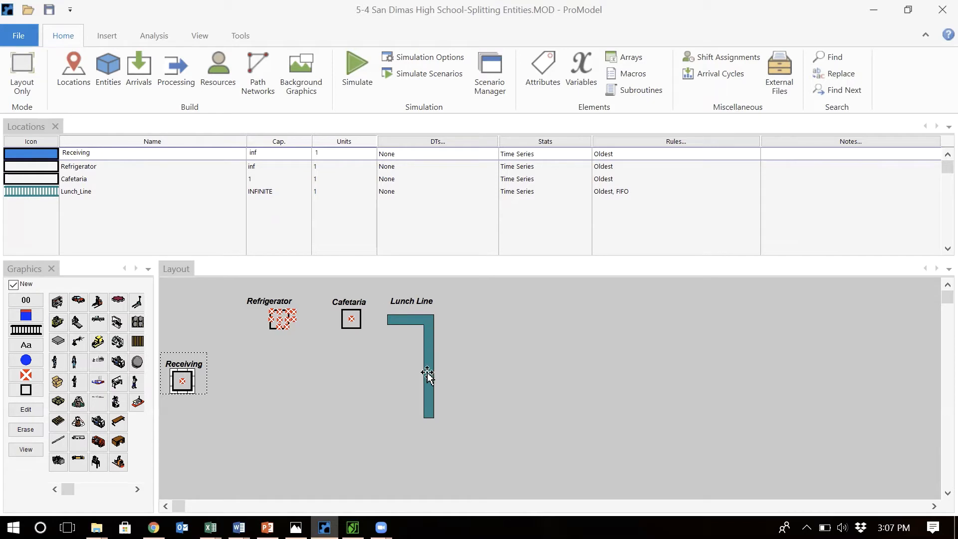
# Review the model's entities, arrivals and general information settings without changing them
pyautogui.click(107, 70)
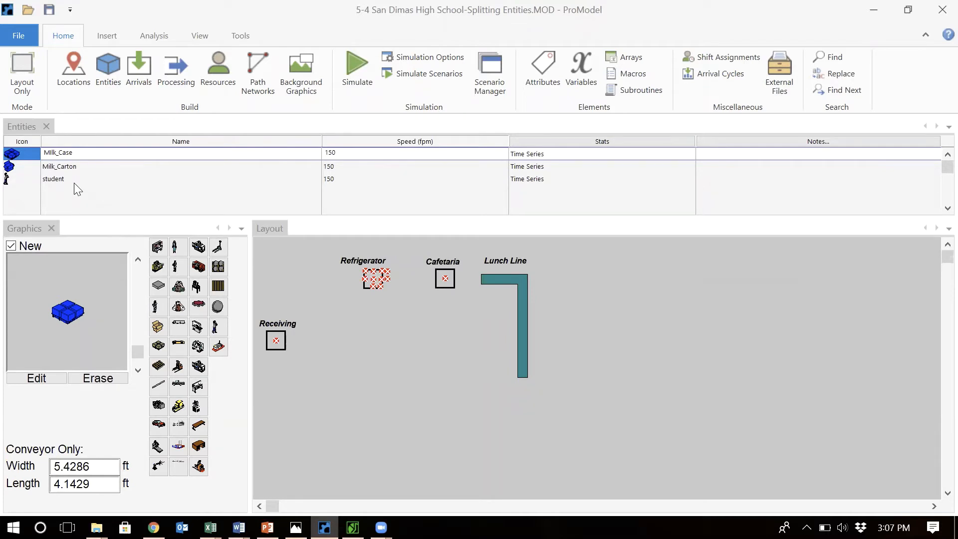
pyautogui.click(139, 72)
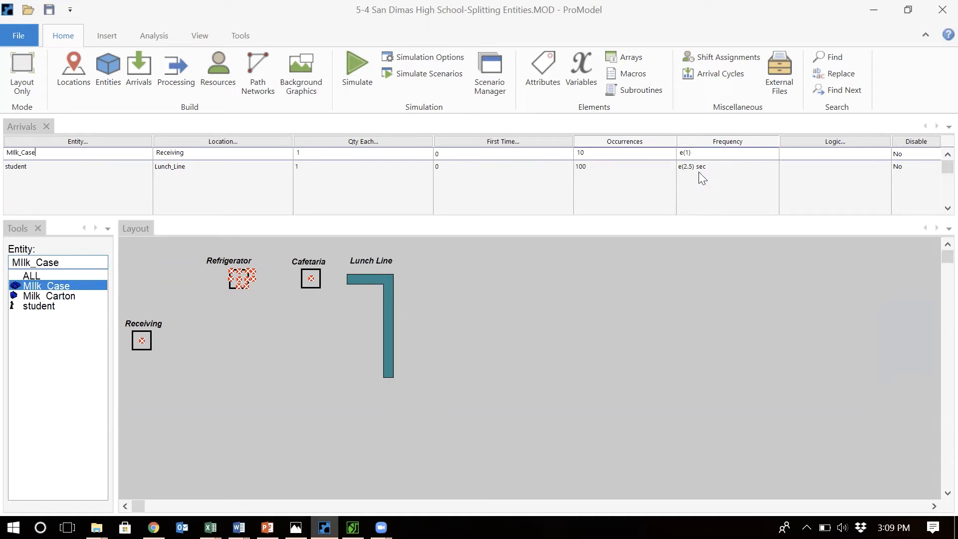
pyautogui.click(24, 34)
pyautogui.click(42, 65)
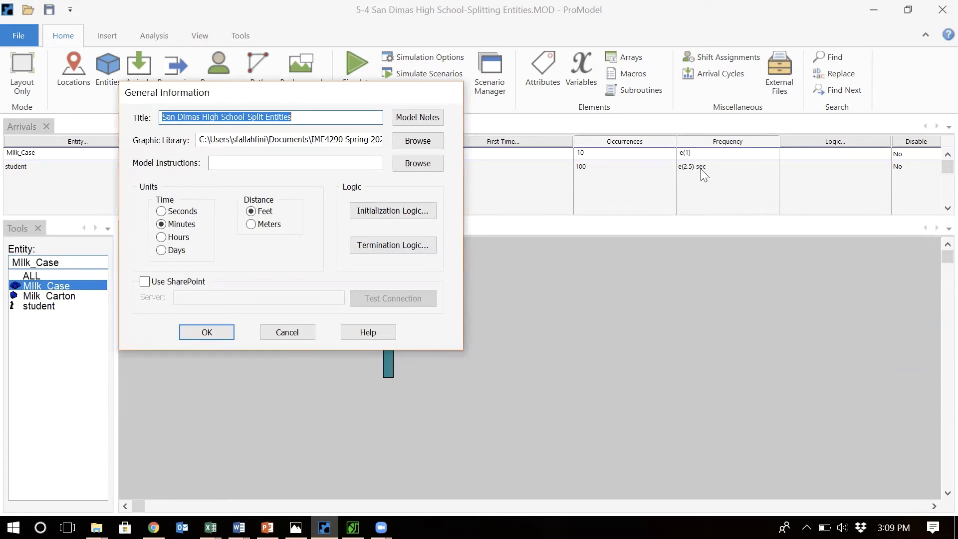
pyautogui.click(279, 335)
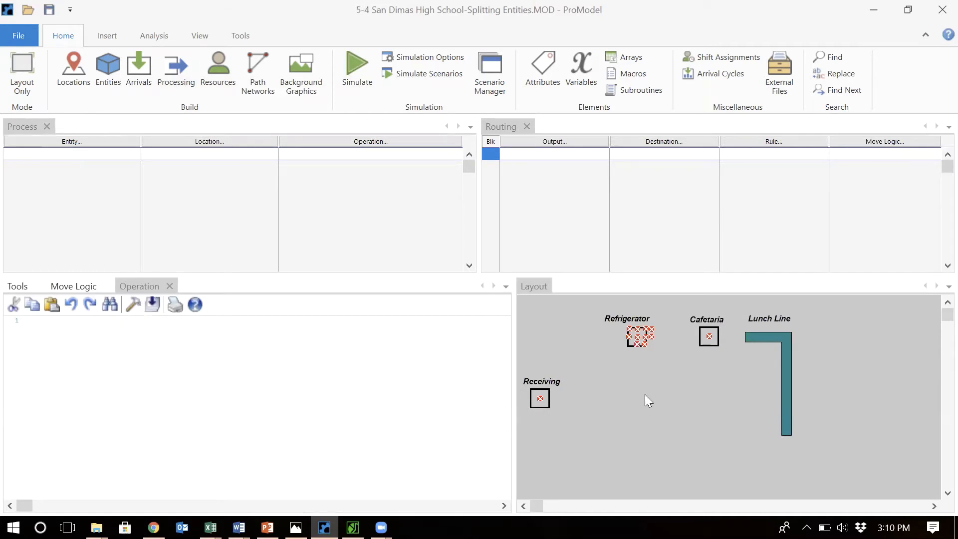
# Add a process record for Milk_Case at the Receiving location
pyautogui.click(70, 144)
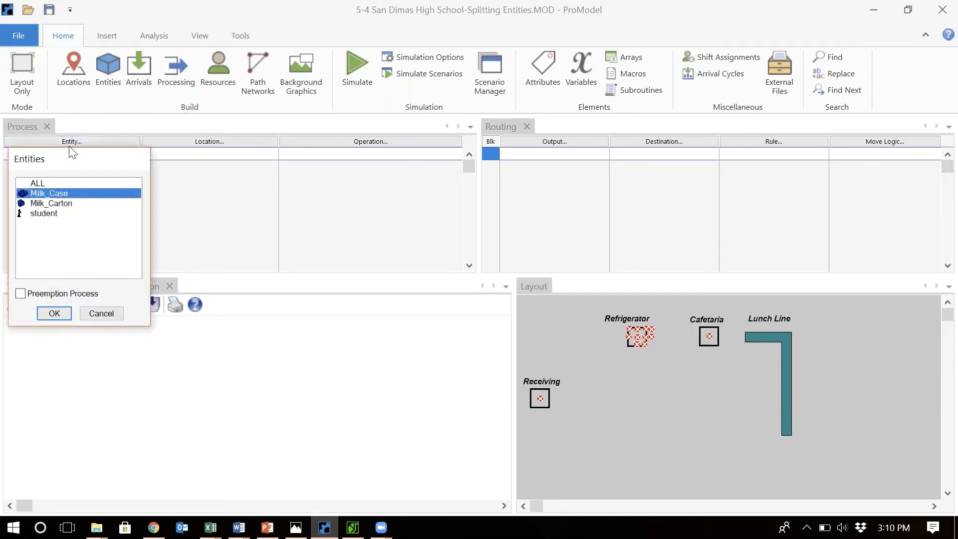
pyautogui.doubleClick(67, 193)
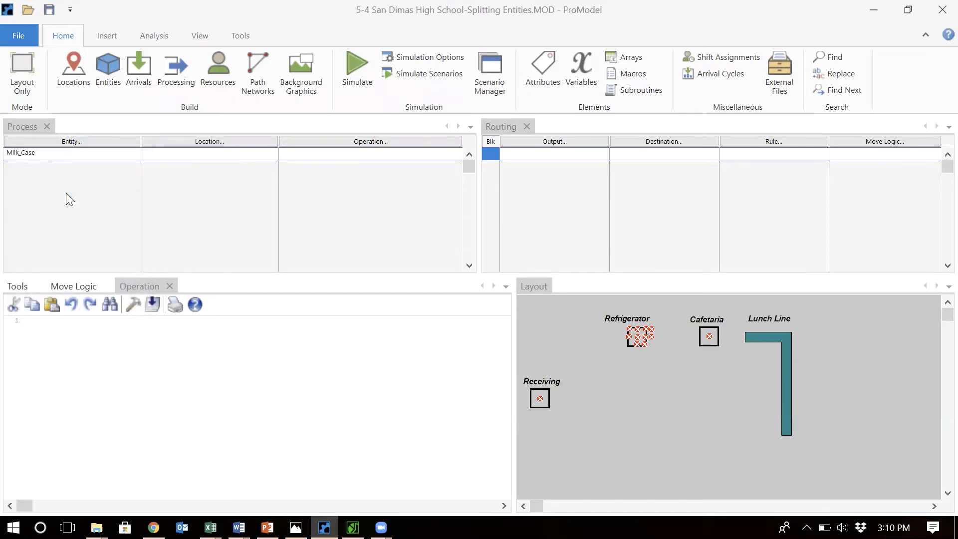
pyautogui.click(209, 146)
pyautogui.doubleClick(192, 199)
# Route Milk_Case from Receiving to the Refrigerator
pyautogui.click(553, 145)
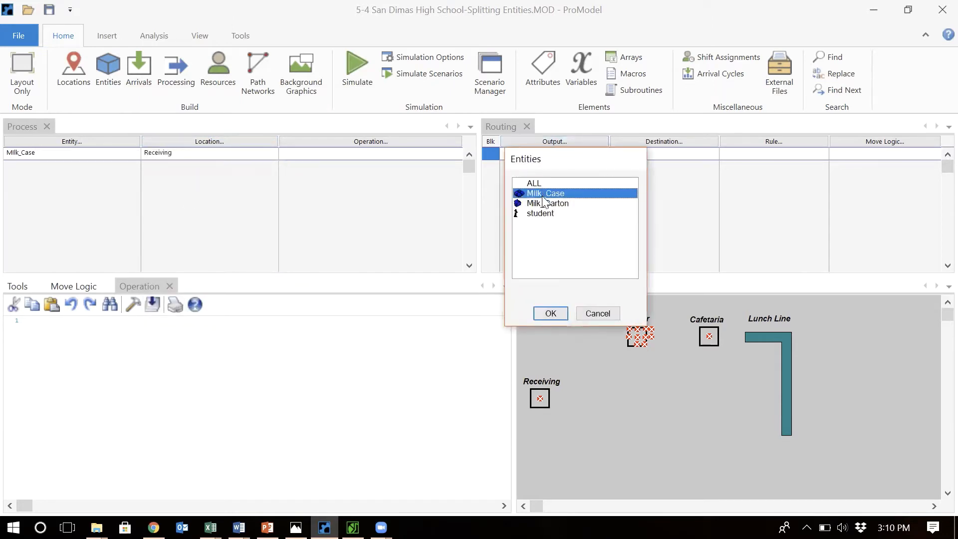
pyautogui.doubleClick(543, 195)
pyautogui.click(661, 144)
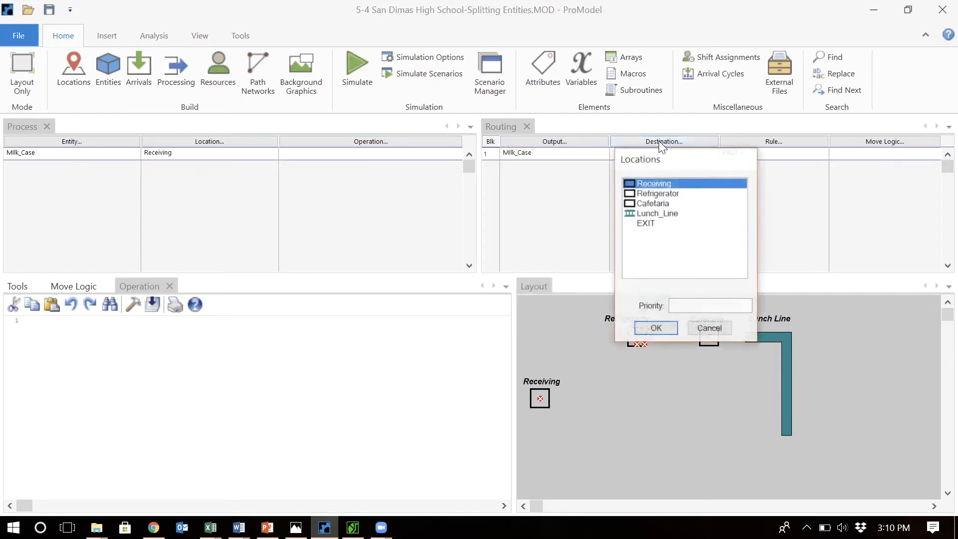
pyautogui.doubleClick(650, 194)
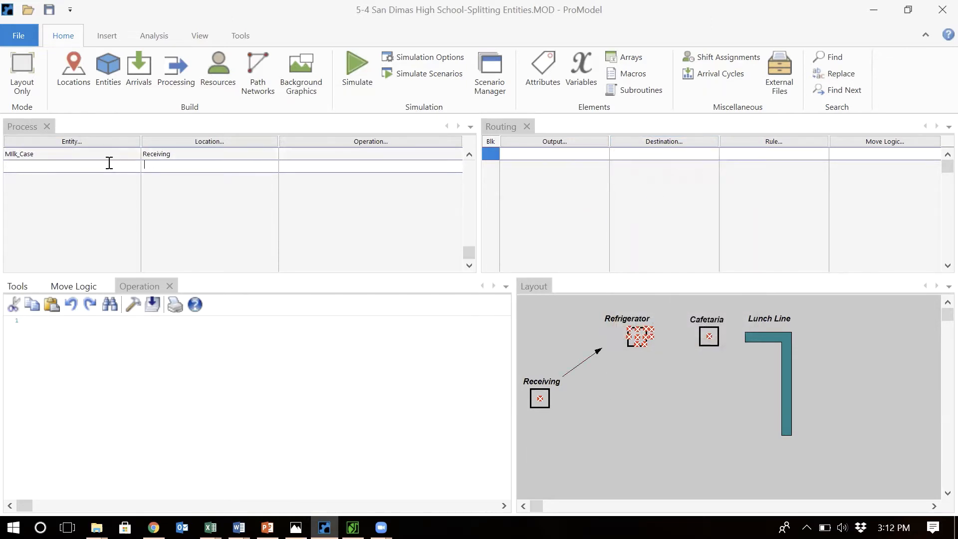
# Add a second process record for Milk_Case at the Refrigerator location
pyautogui.click(108, 162)
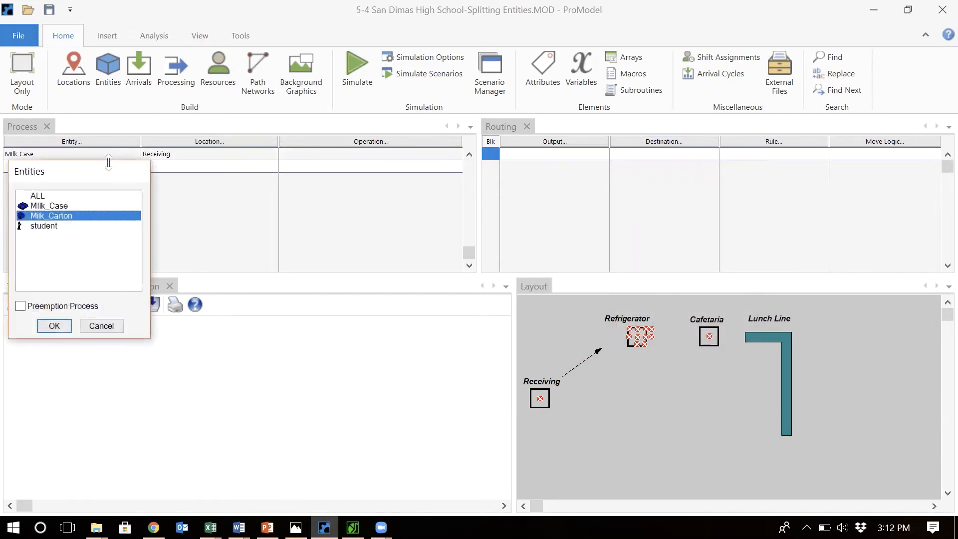
pyautogui.doubleClick(74, 207)
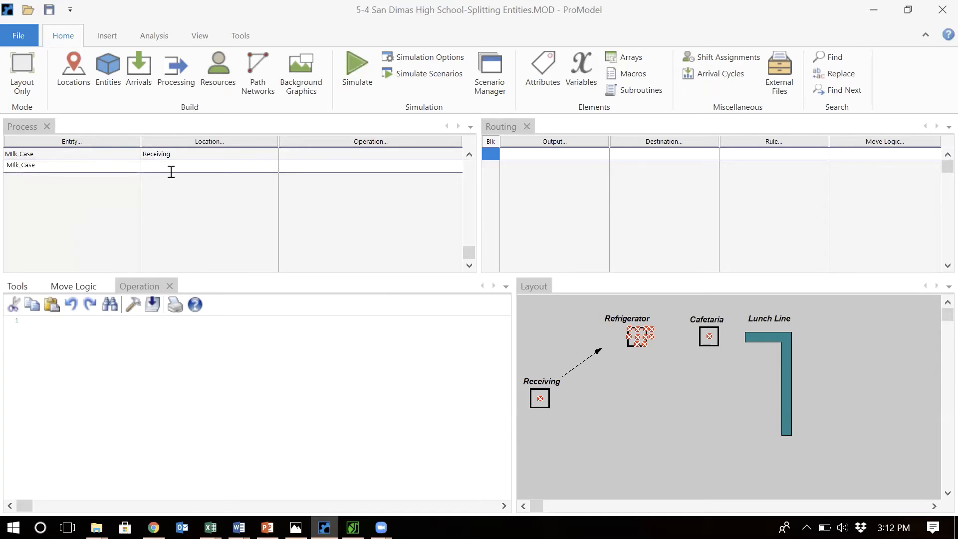
pyautogui.click(188, 159)
pyautogui.click(189, 169)
pyautogui.click(188, 170)
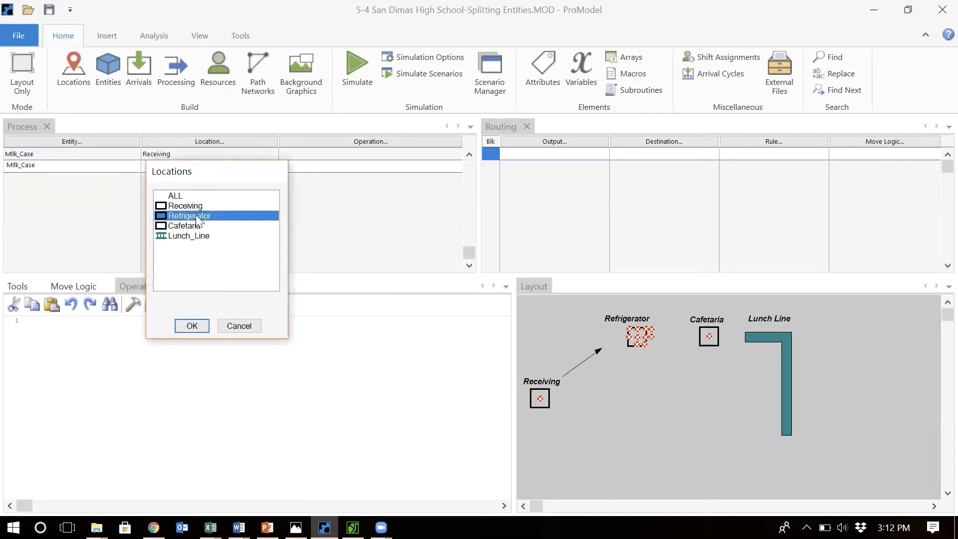
pyautogui.doubleClick(196, 216)
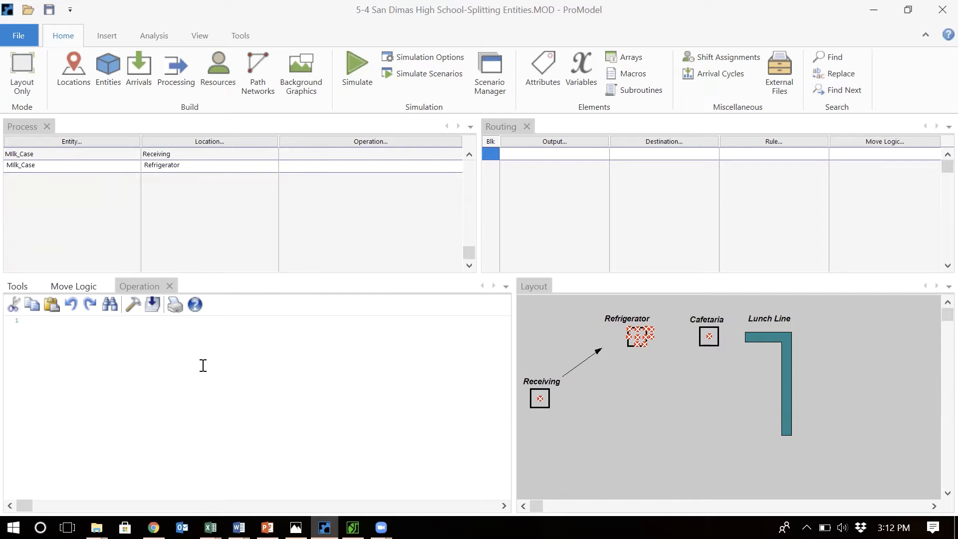
# Write the Refrigerator operation logic as Split 10 As Milk_Carton followed by Wait U(6,1)
pyautogui.press('Return')
pyautogui.press('Return')
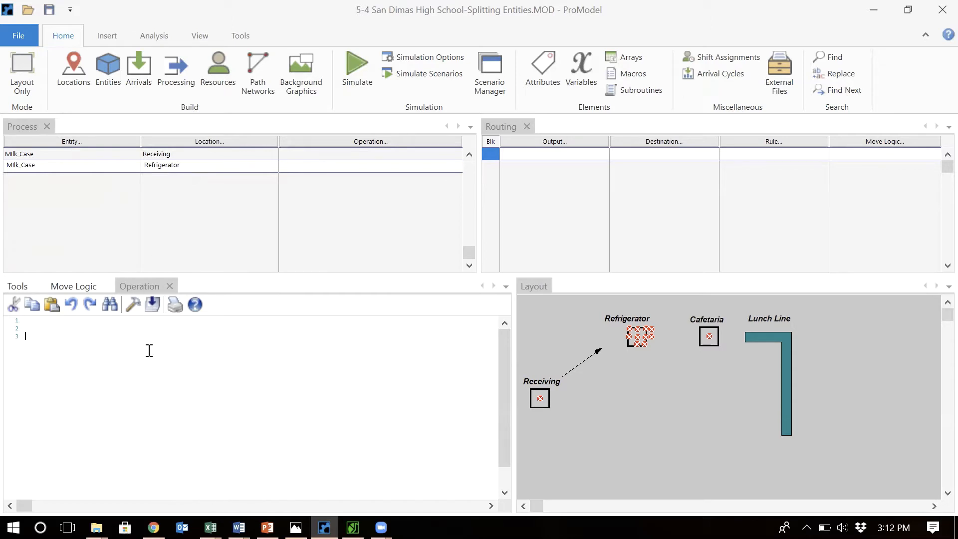
pyautogui.write('Spli')
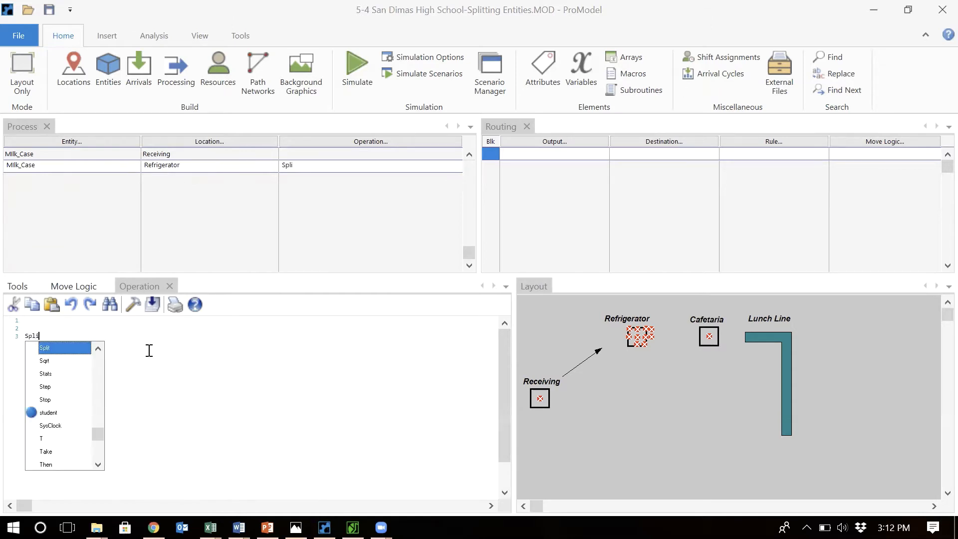
pyautogui.write('t ')
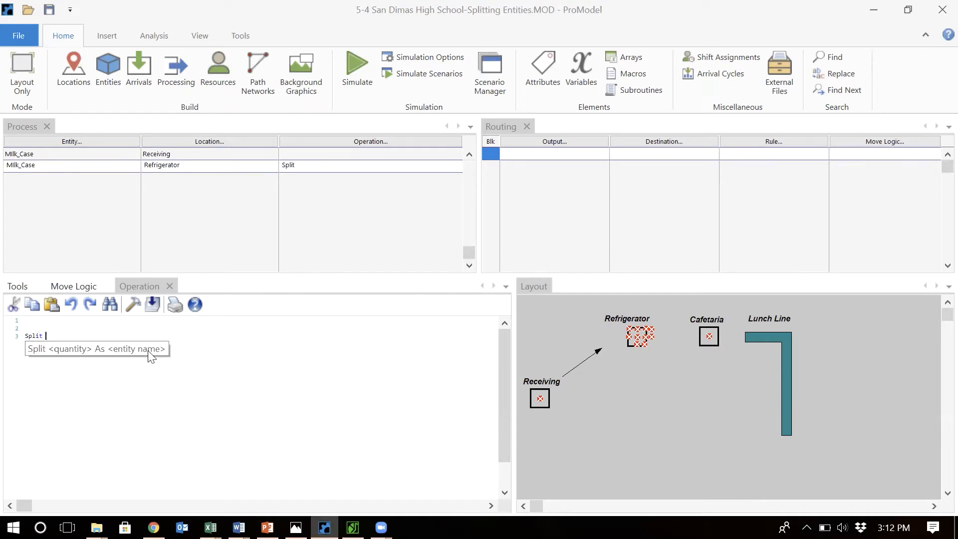
pyautogui.write('10 As milk')
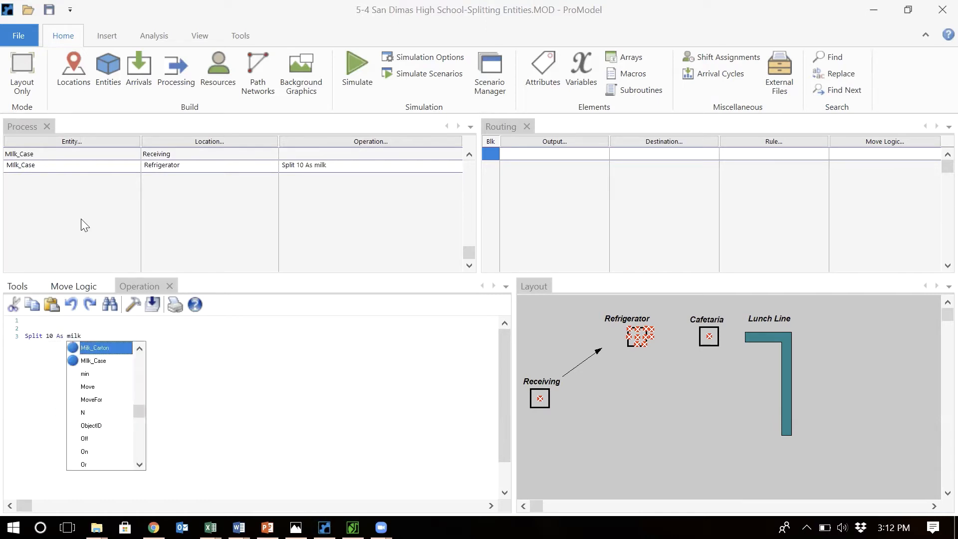
pyautogui.doubleClick(107, 348)
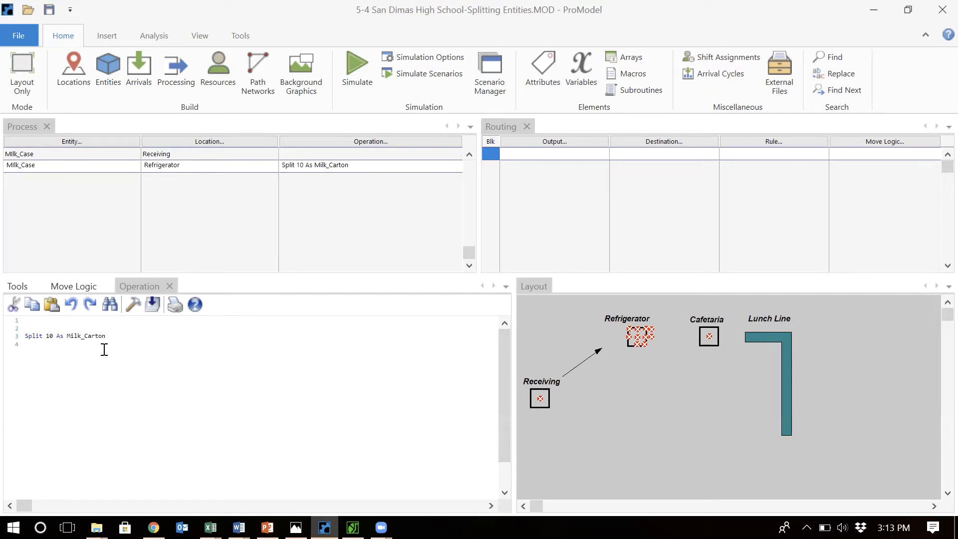
pyautogui.write('Wait U(6,')
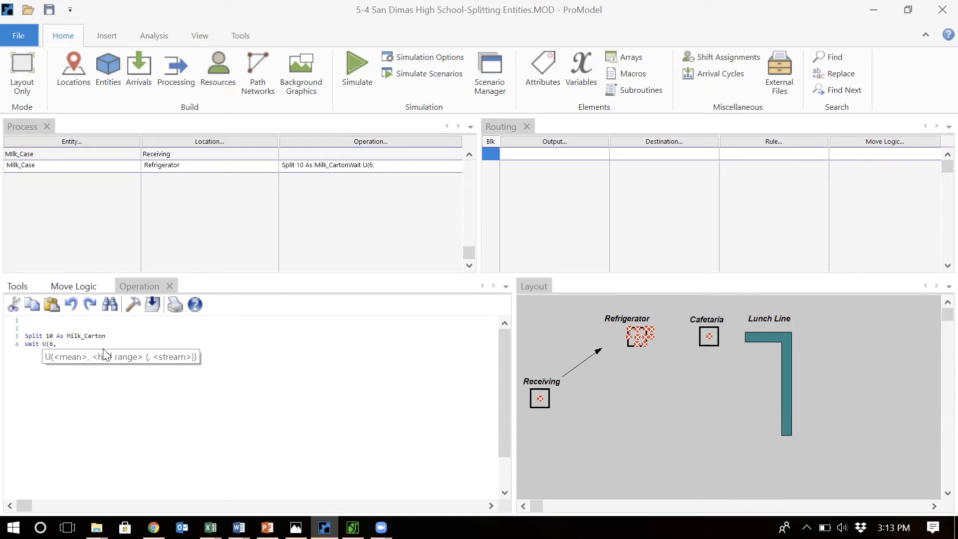
pyautogui.write('1)')
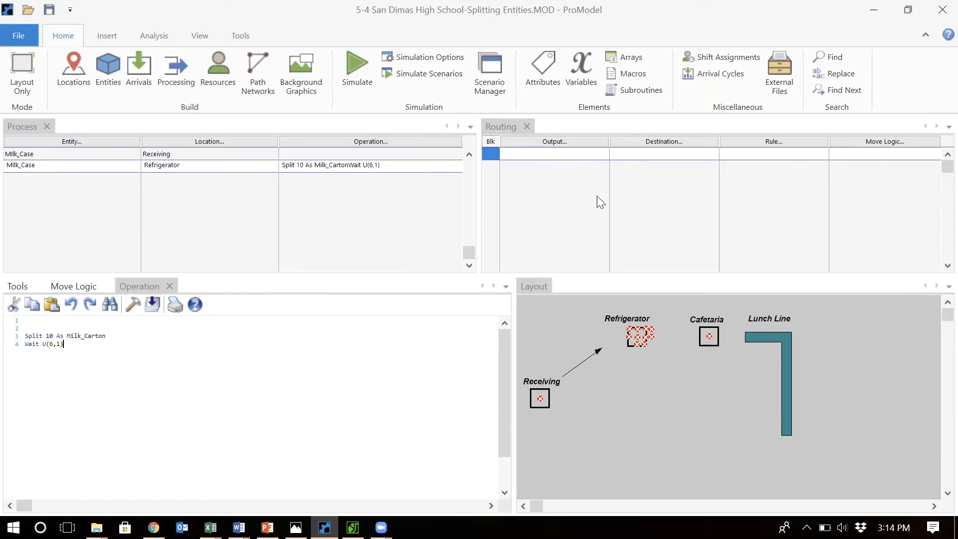
# Add a process record for Milk_Carton at the Refrigerator location
pyautogui.click(395, 174)
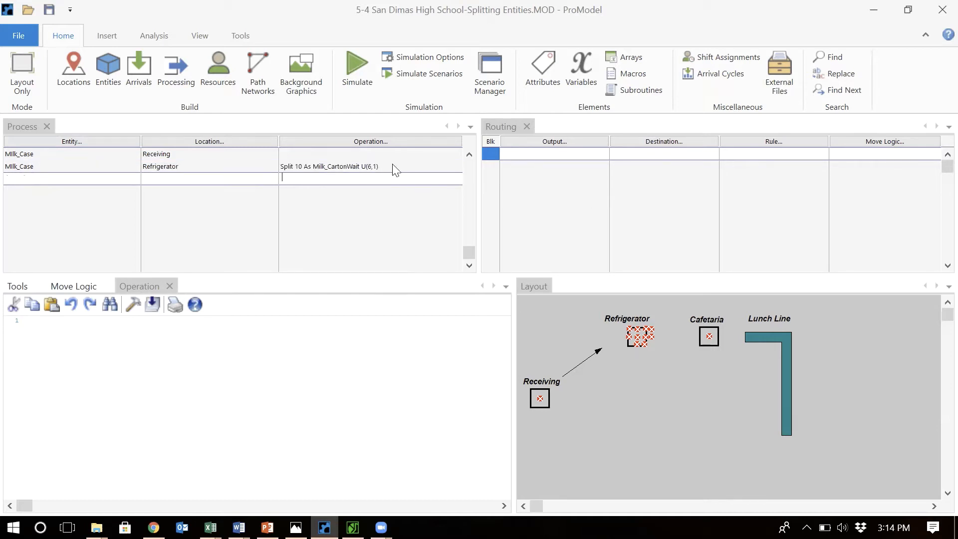
pyautogui.doubleClick(129, 175)
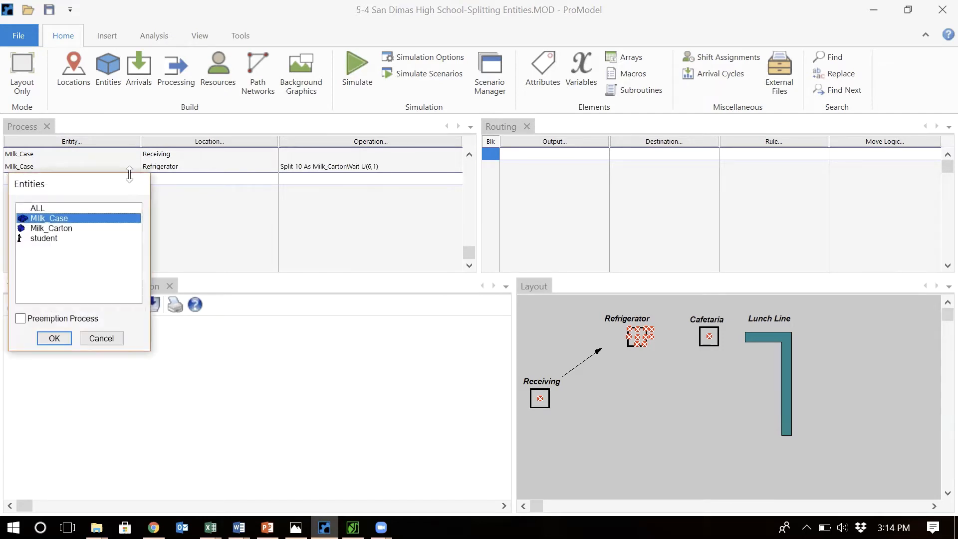
pyautogui.doubleClick(58, 228)
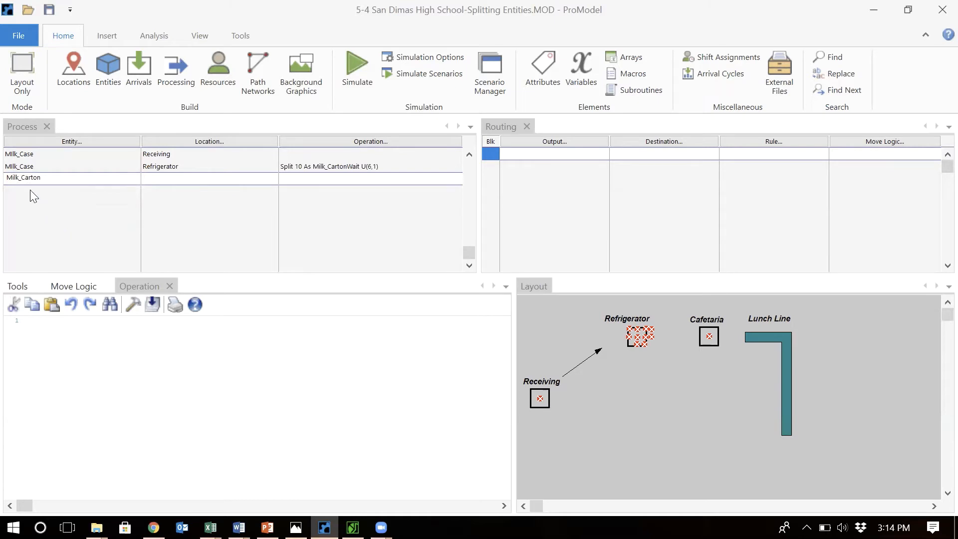
pyautogui.doubleClick(172, 179)
pyautogui.doubleClick(192, 228)
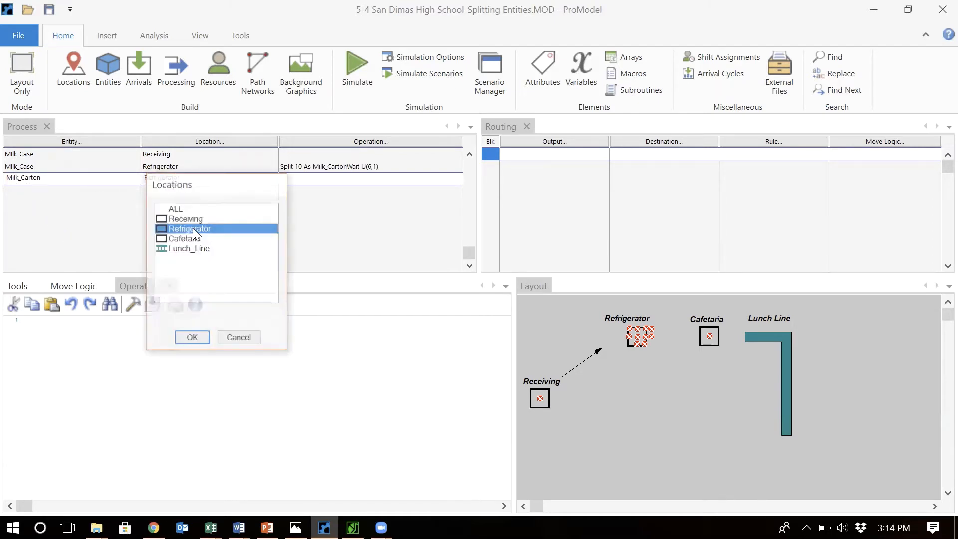
# Route Milk_Carton from the Refrigerator to the Cafetaria
pyautogui.doubleClick(532, 152)
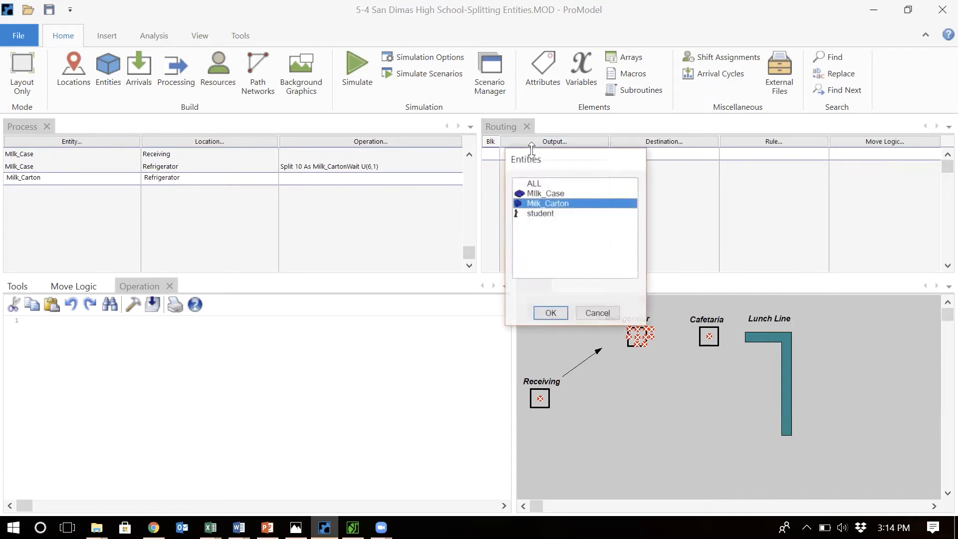
pyautogui.doubleClick(562, 203)
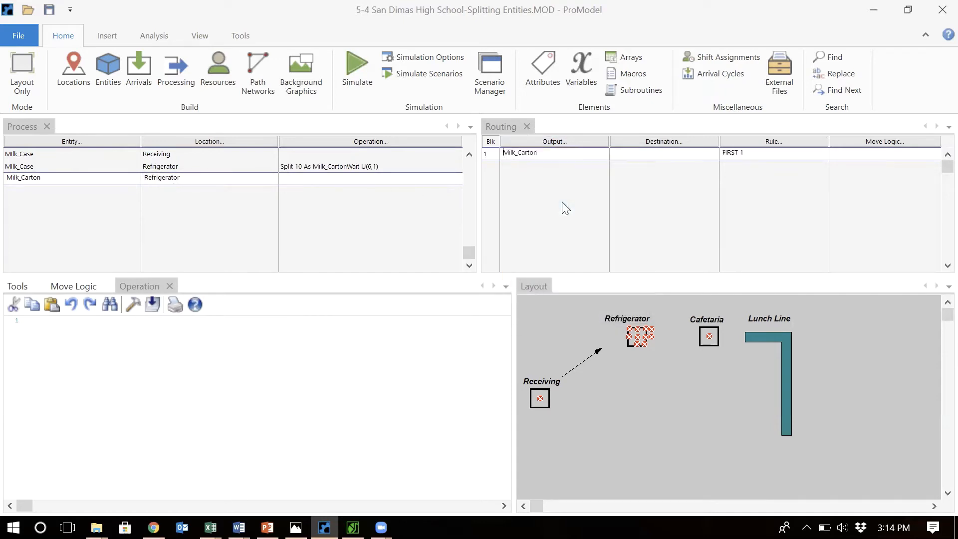
pyautogui.doubleClick(663, 153)
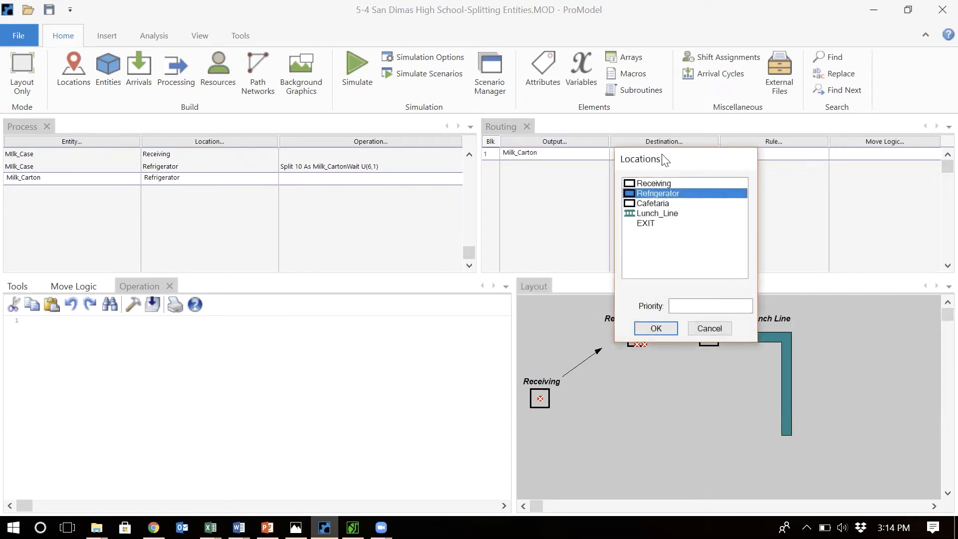
pyautogui.doubleClick(650, 204)
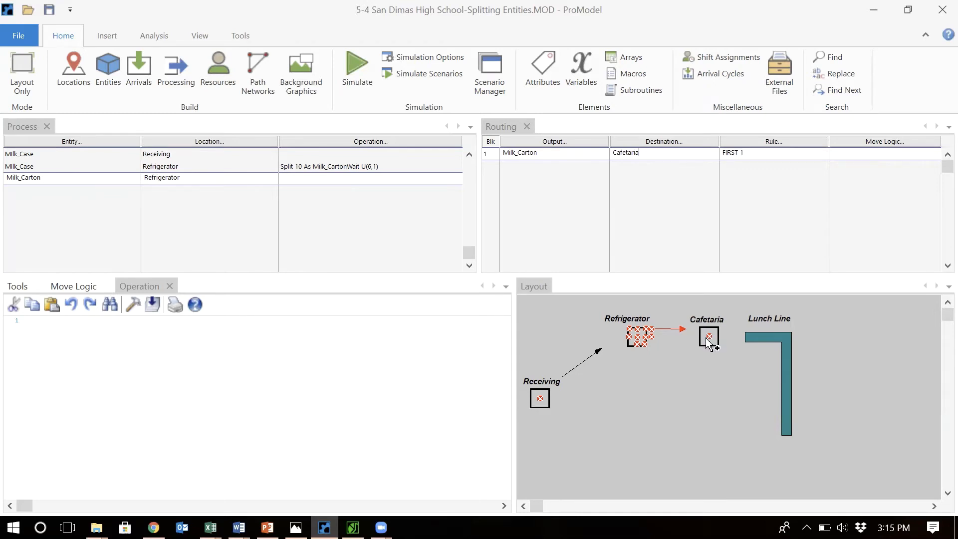
# Add a process record for student at the Lunch_Line location
pyautogui.click(186, 189)
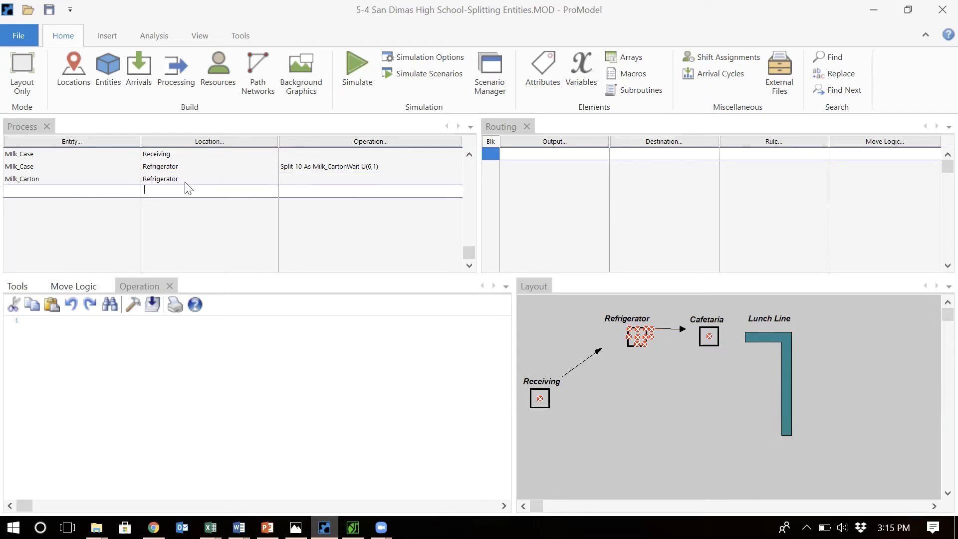
pyautogui.click(122, 189)
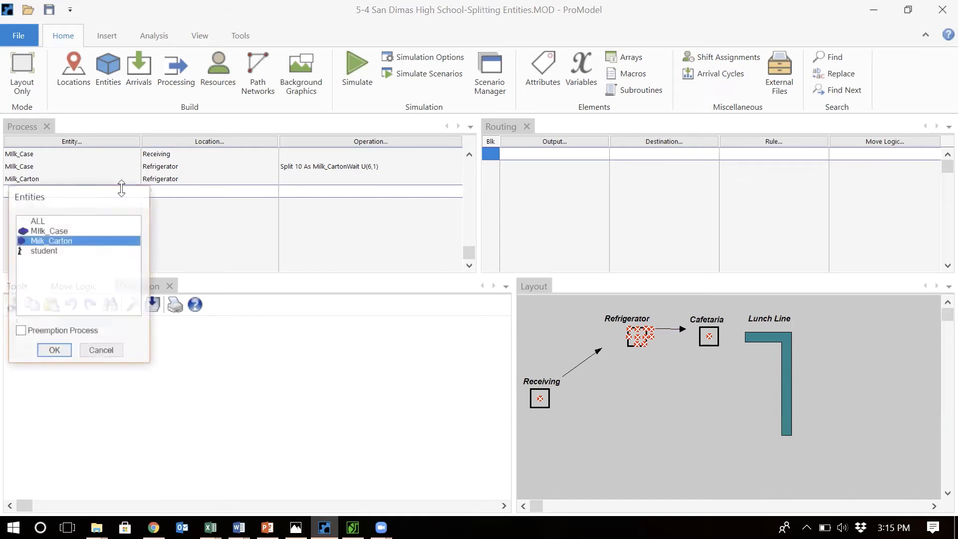
pyautogui.doubleClick(54, 251)
pyautogui.click(198, 191)
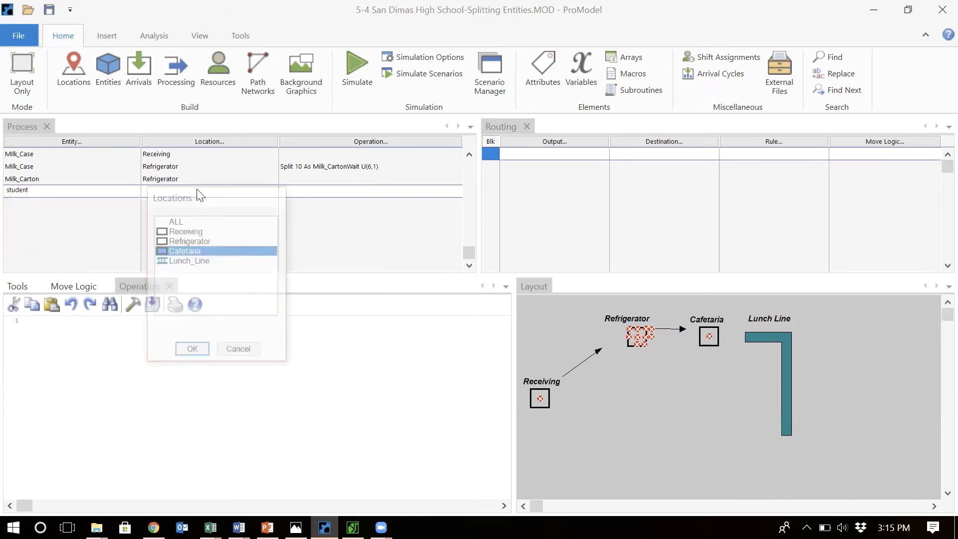
pyautogui.doubleClick(185, 262)
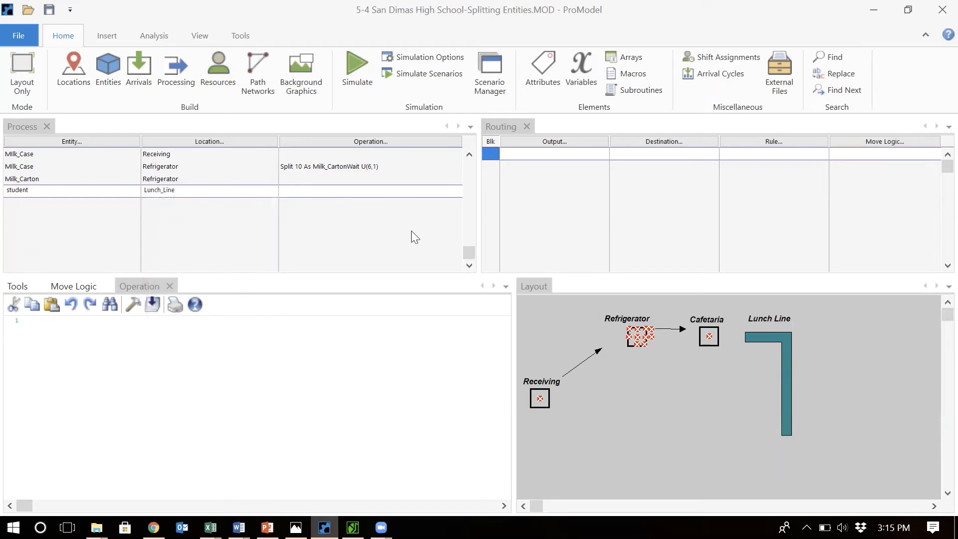
# Route student from Lunch_Line to the Cafetaria
pyautogui.click(563, 154)
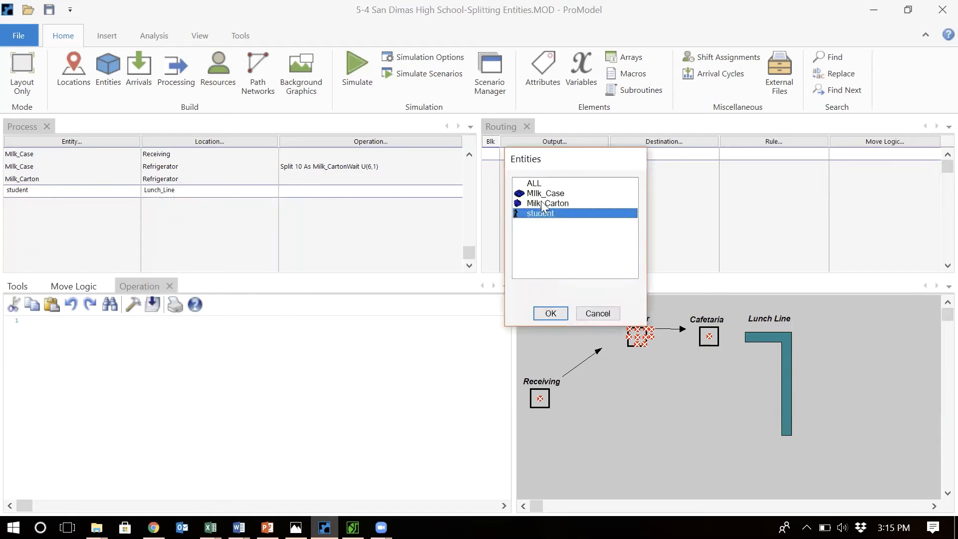
pyautogui.doubleClick(546, 215)
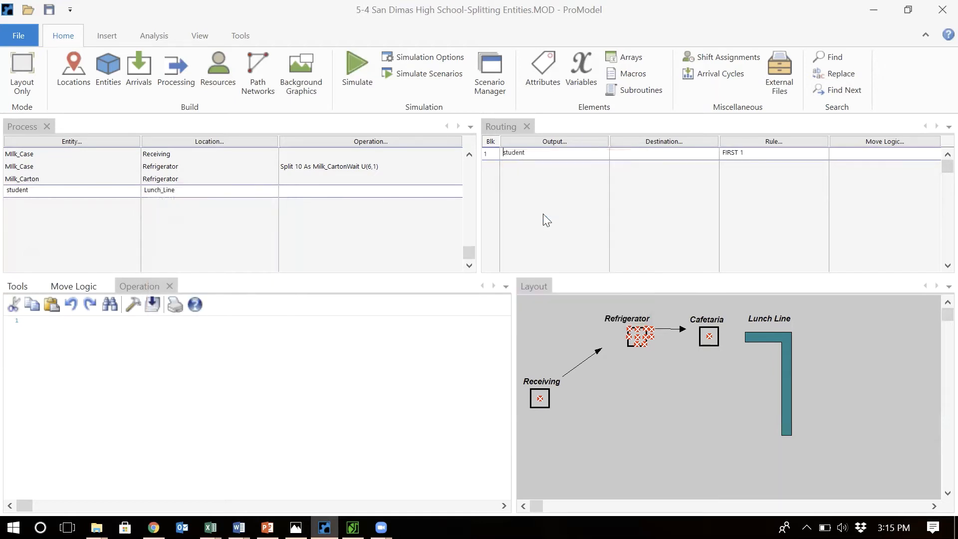
pyautogui.click(657, 150)
pyautogui.doubleClick(653, 203)
pyautogui.press('Return')
pyautogui.doubleClick(101, 201)
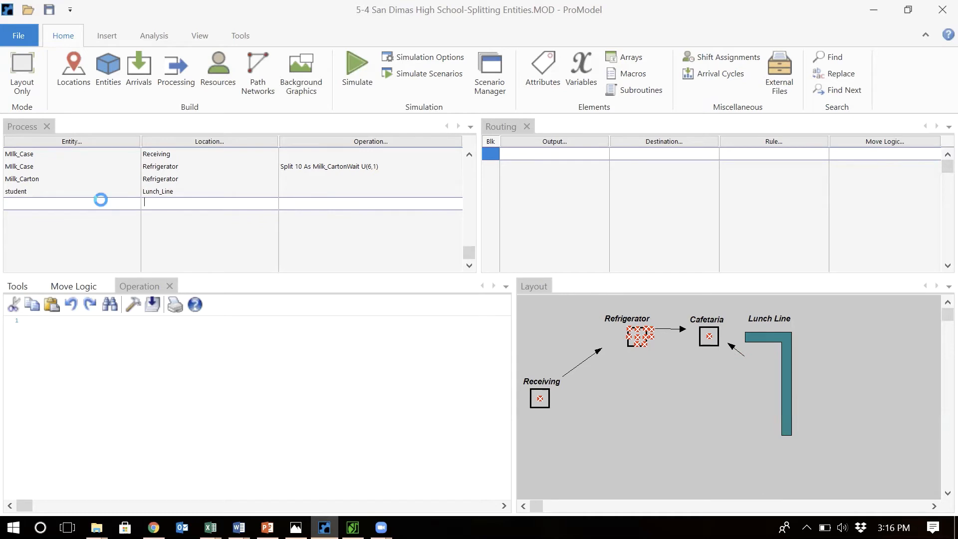
# Add a process record for student at the Cafetaria location
pyautogui.doubleClick(72, 263)
pyautogui.doubleClick(194, 204)
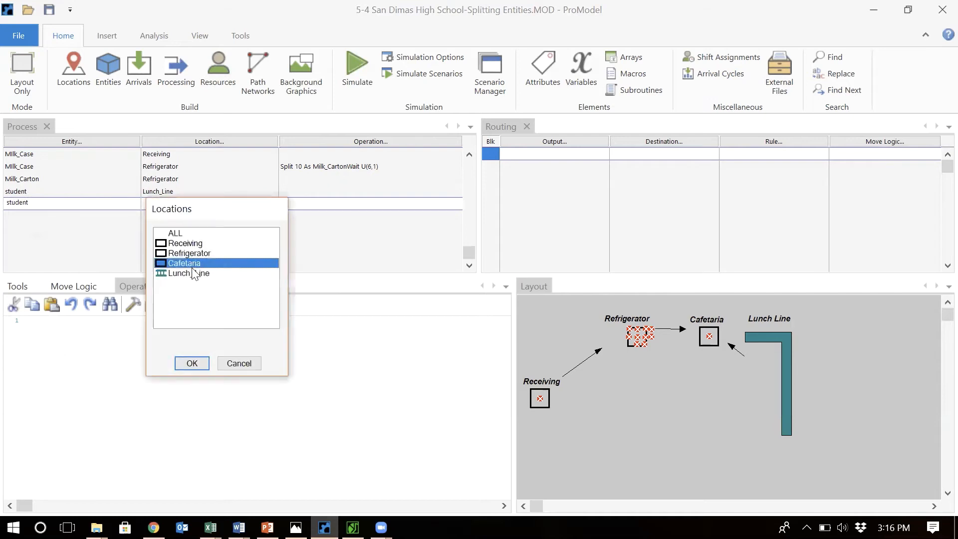
pyautogui.doubleClick(260, 262)
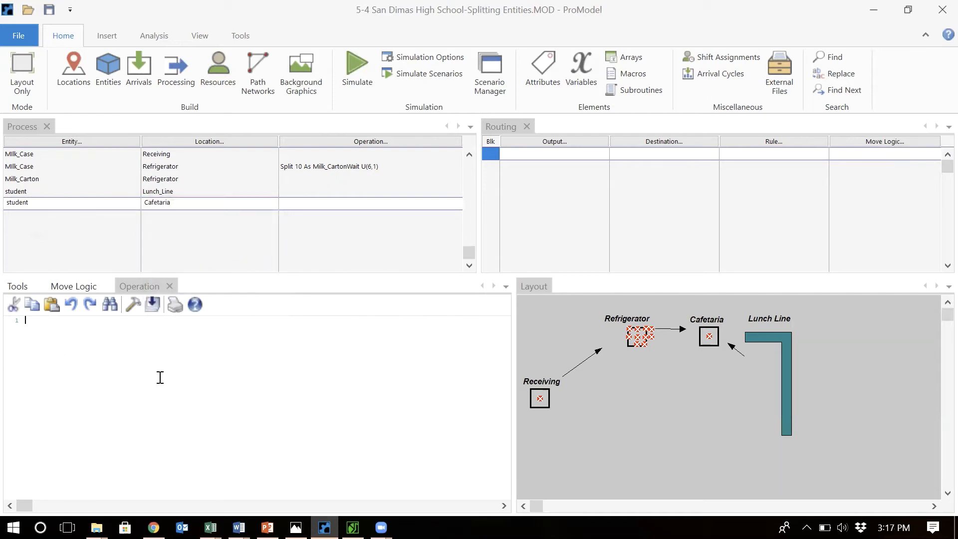
# Write the student's Cafetaria operation logic: Join 1 Milk_Carton, then Wait U(9,3) sec
pyautogui.press('Return')
pyautogui.press('Return')
pyautogui.write('J')
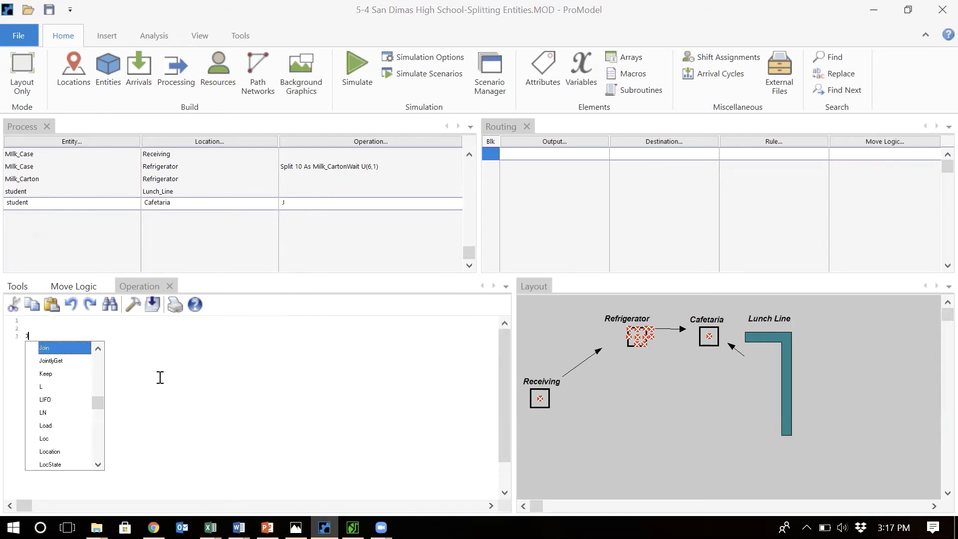
pyautogui.write('oin 1 ')
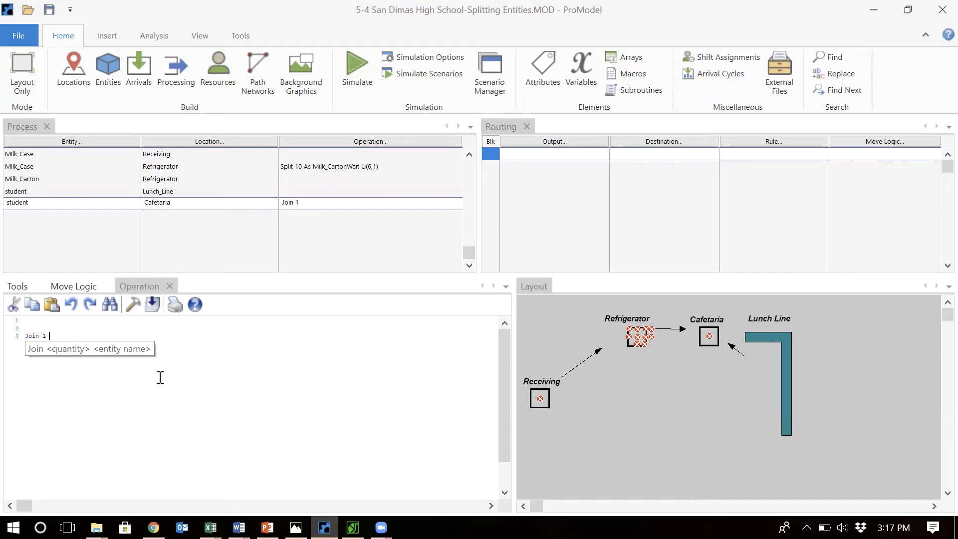
pyautogui.write('milk')
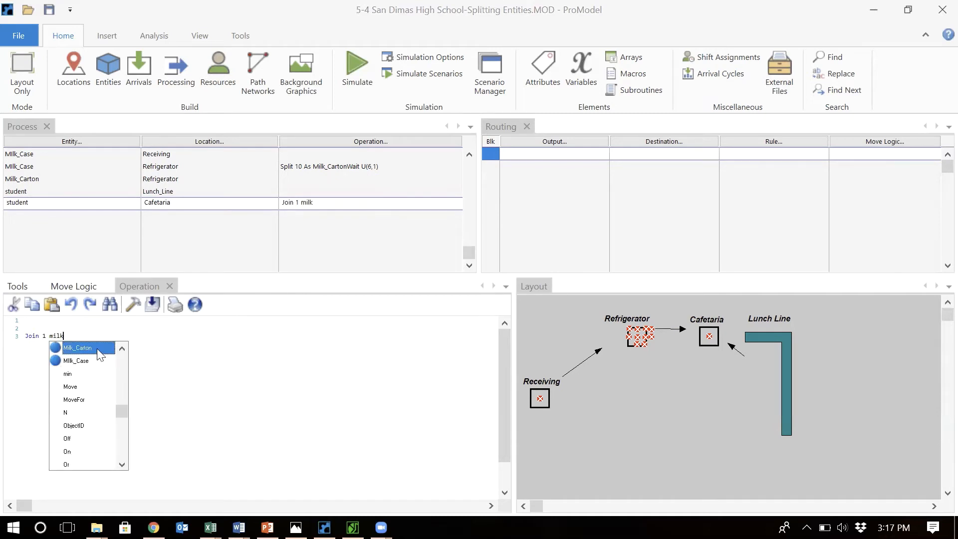
pyautogui.doubleClick(99, 354)
pyautogui.press('Return')
pyautogui.write('Wai')
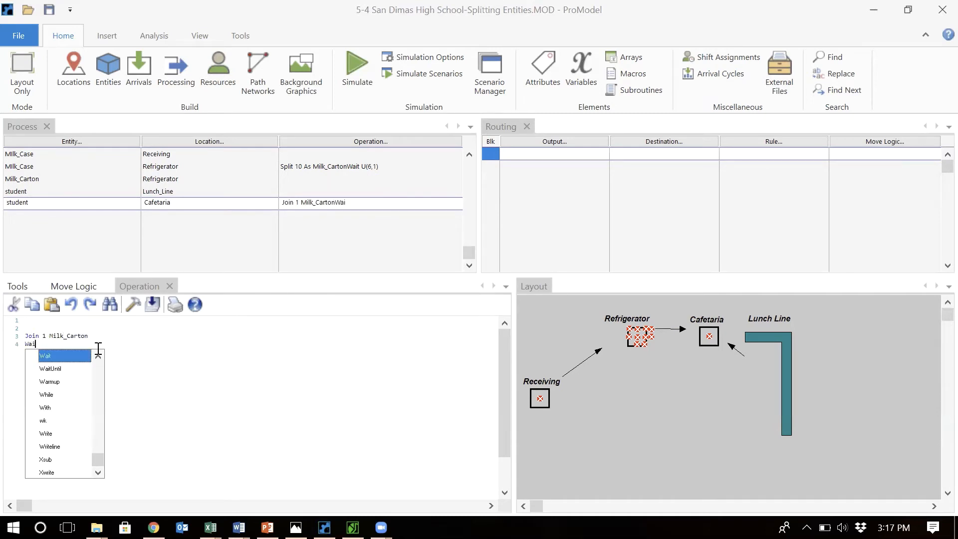
pyautogui.write('t U(')
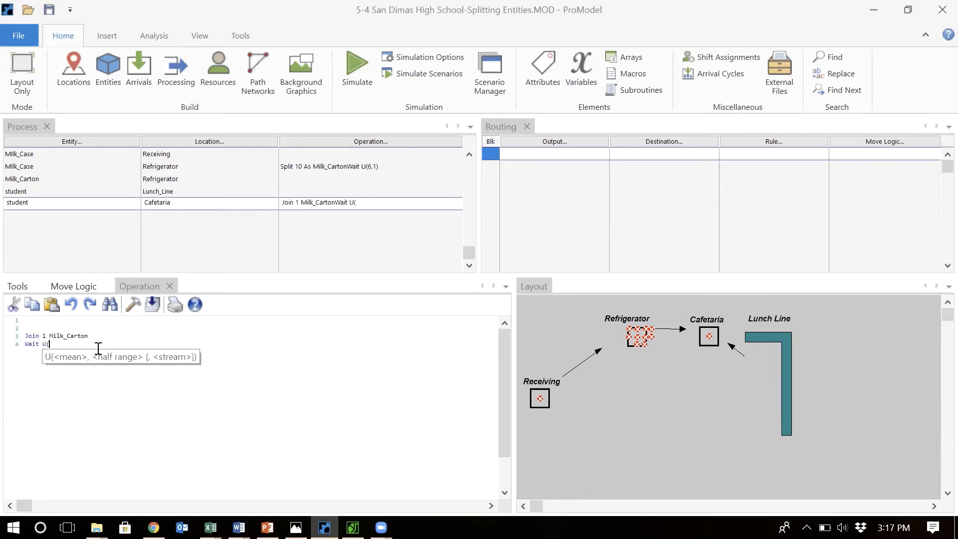
pyautogui.write('9,3)')
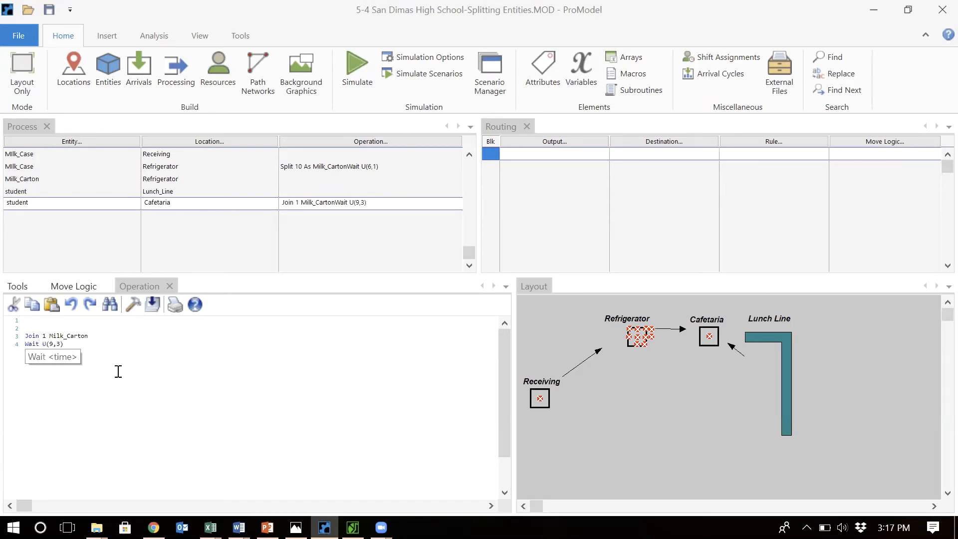
pyautogui.write(' sec')
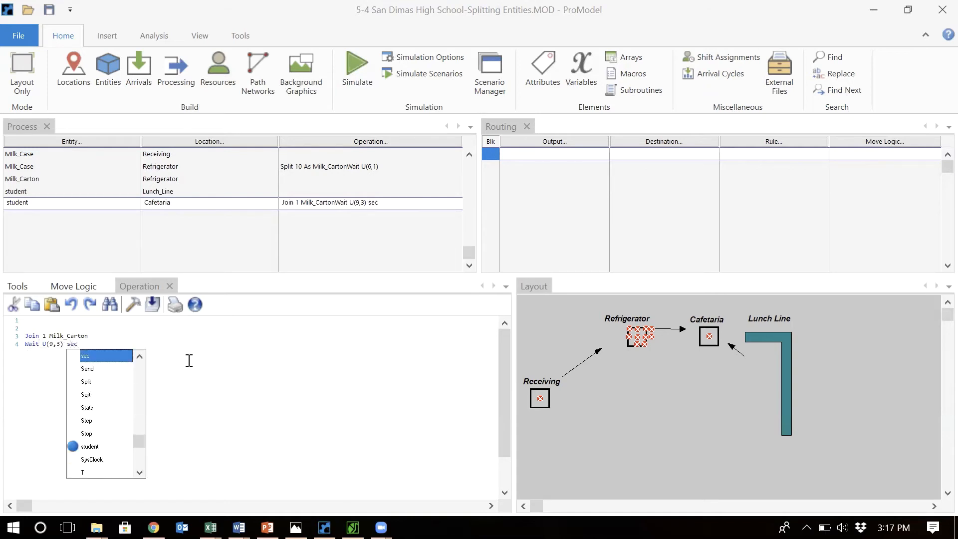
pyautogui.press('Escape')
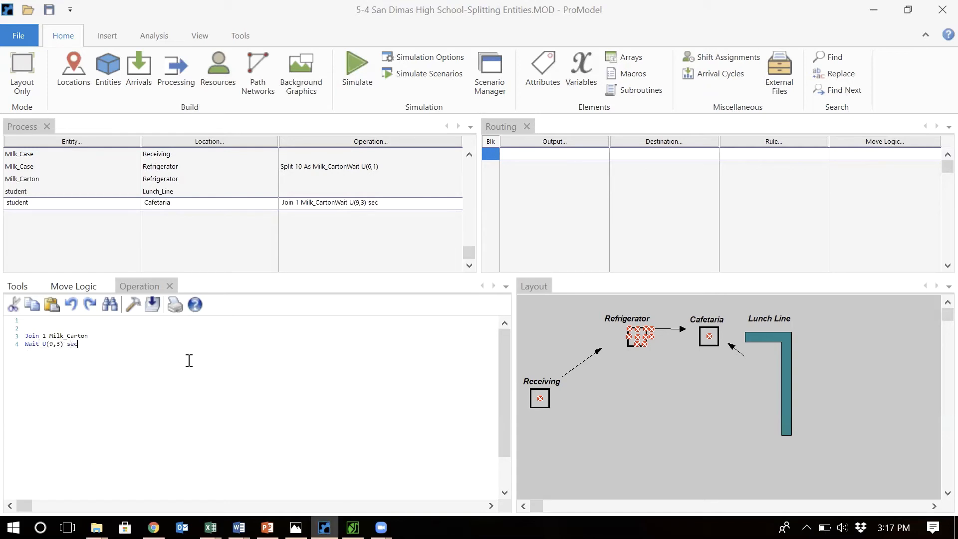
pyautogui.click(67, 344)
pyautogui.press('BackSpace')
pyautogui.click(76, 357)
# Route student from the Cafetaria to EXIT
pyautogui.click(536, 157)
pyautogui.doubleClick(536, 157)
pyautogui.doubleClick(538, 212)
pyautogui.click(663, 141)
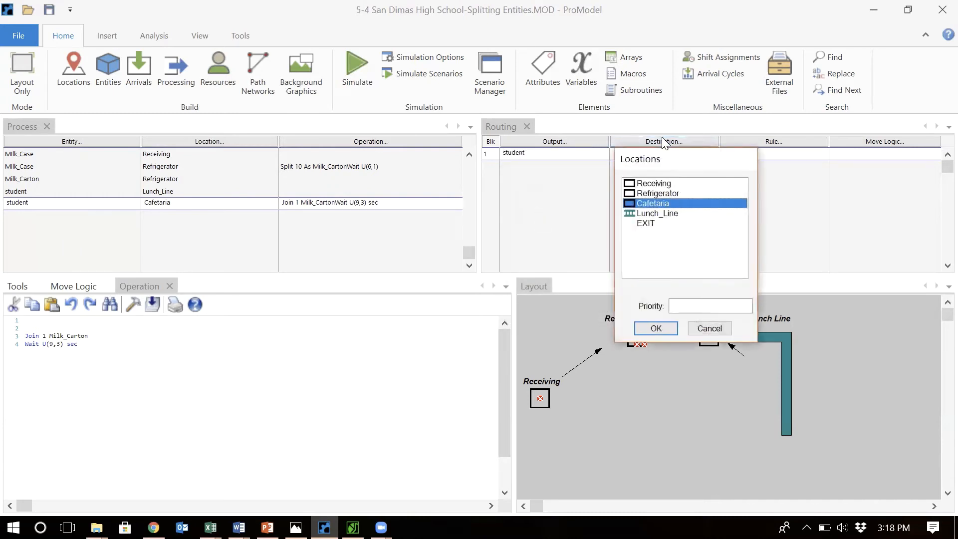
pyautogui.doubleClick(644, 224)
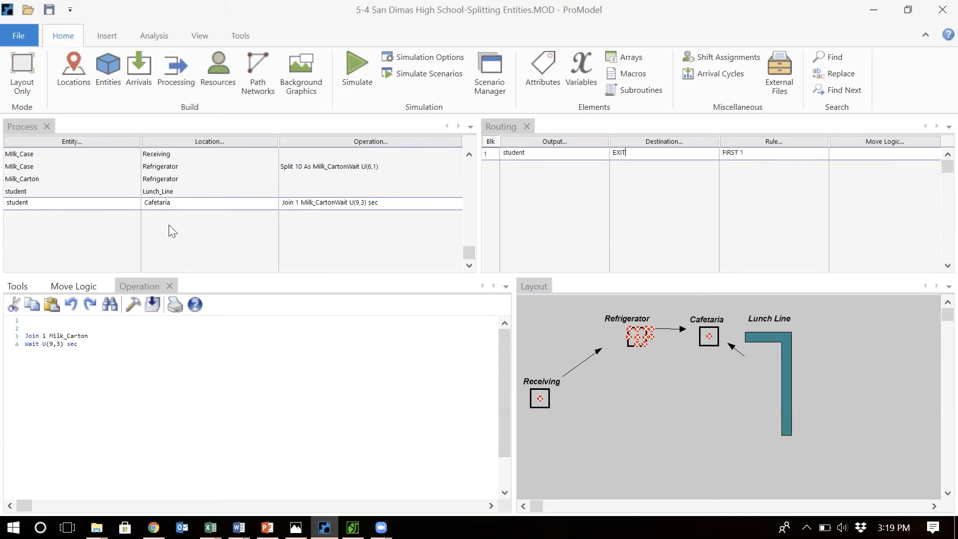
# Change the Milk_Carton routing rule from the Refrigerator to If Join Request
pyautogui.click(161, 180)
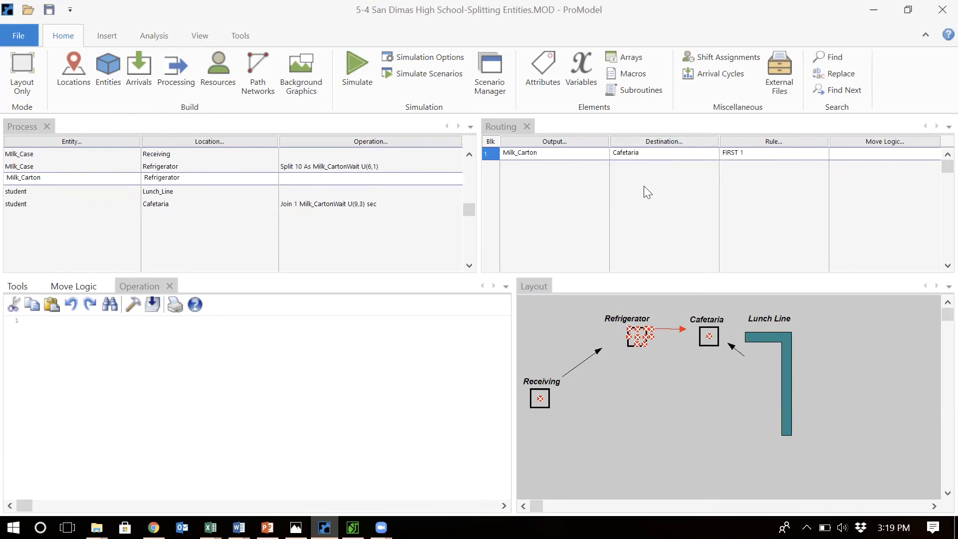
pyautogui.click(782, 145)
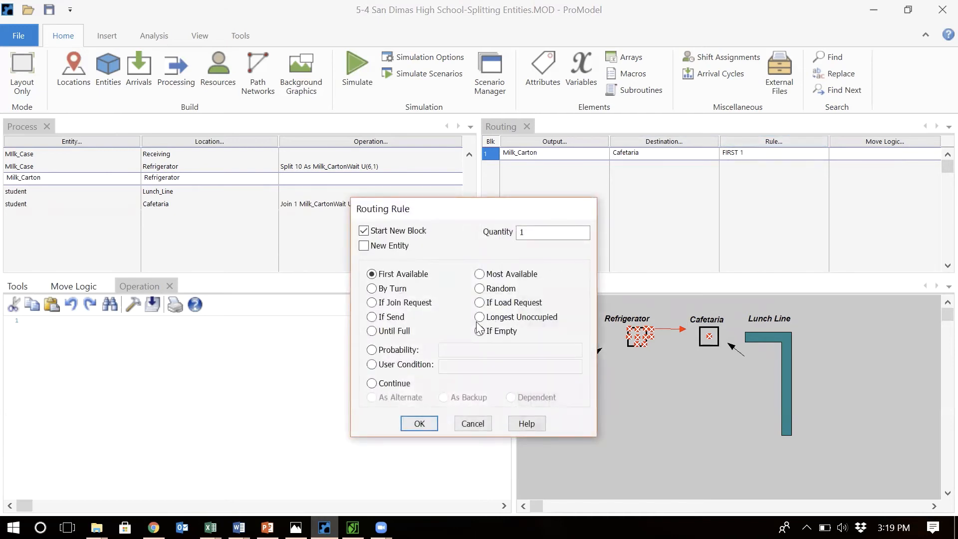
pyautogui.click(408, 303)
pyautogui.click(419, 424)
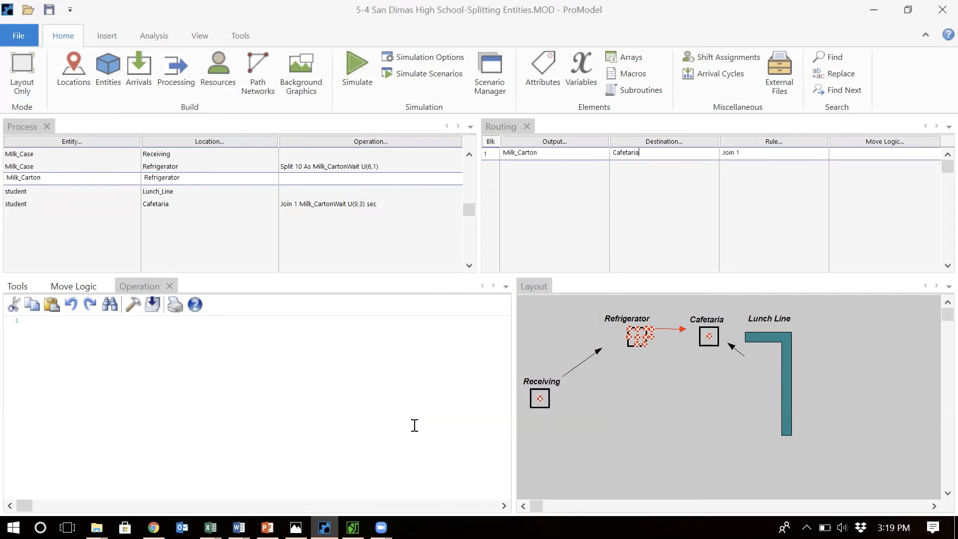
# Review the arrivals and locations tables before returning to processing
pyautogui.click(156, 206)
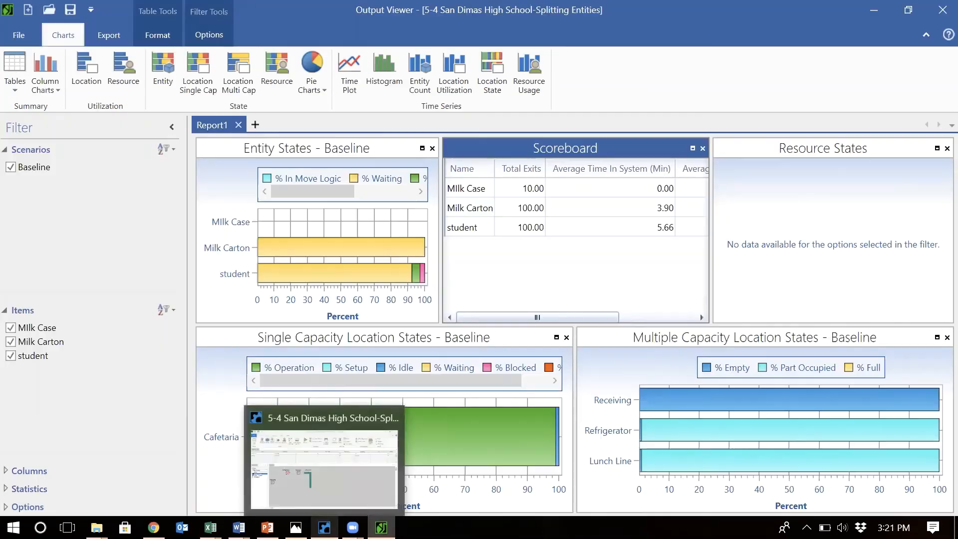
pyautogui.click(324, 528)
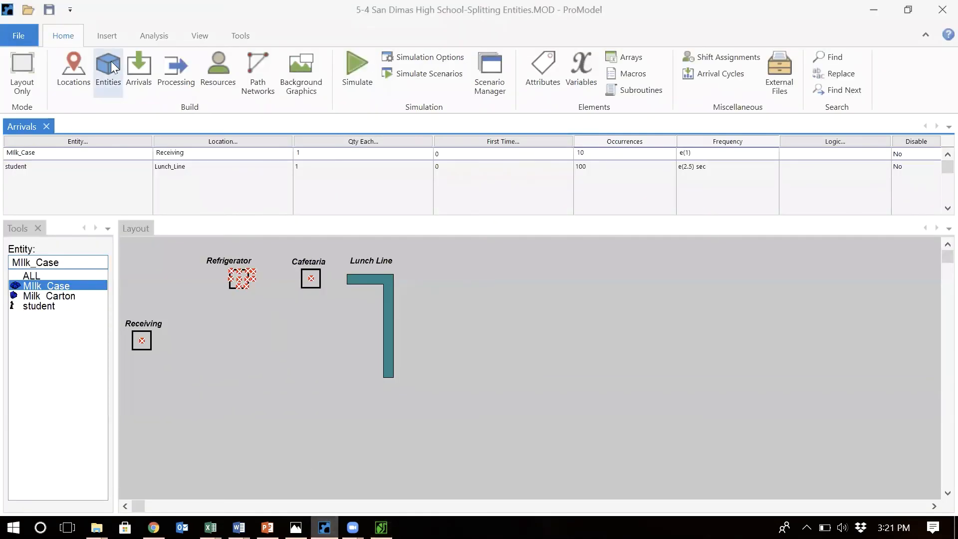
pyautogui.click(73, 74)
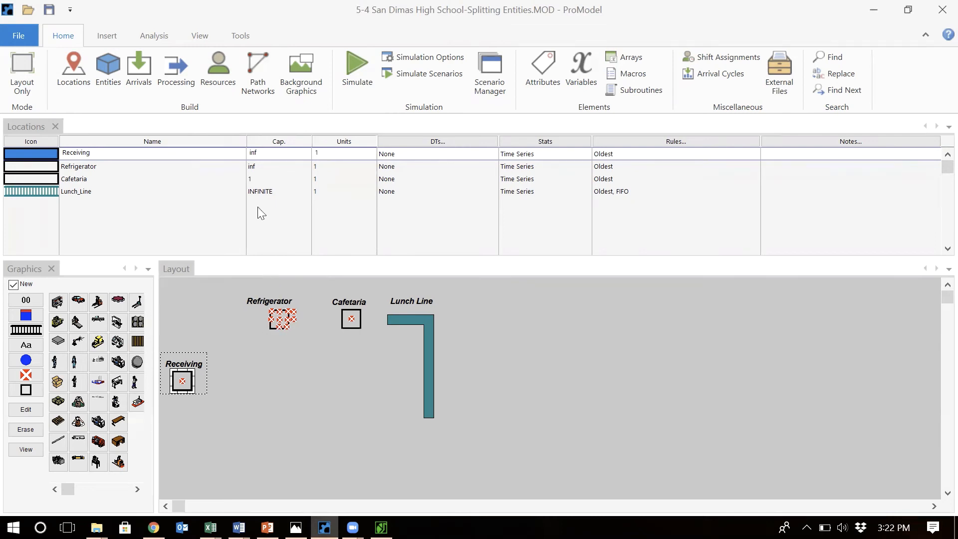
pyautogui.click(259, 166)
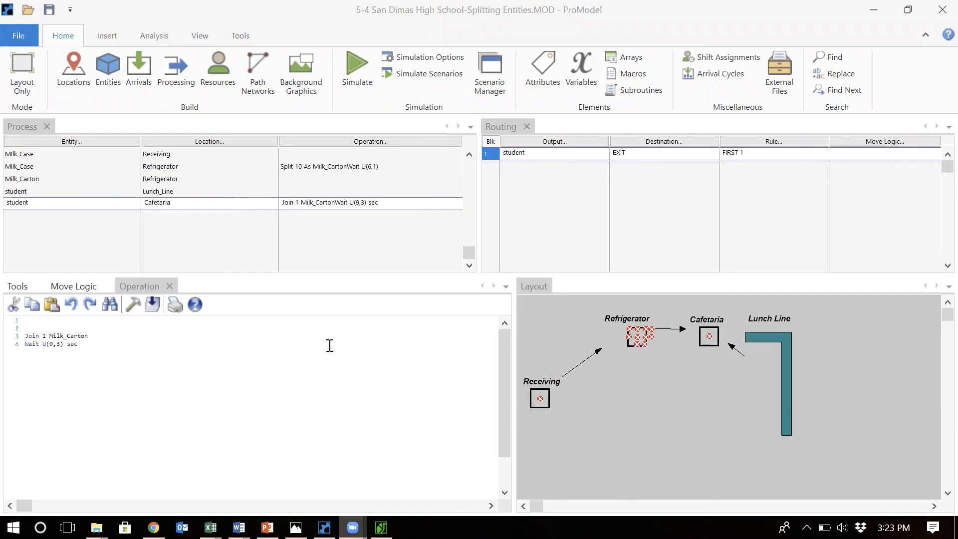
# Set the Milk_Case routing move logic from Receiving to Move for 5 min
pyautogui.click(392, 155)
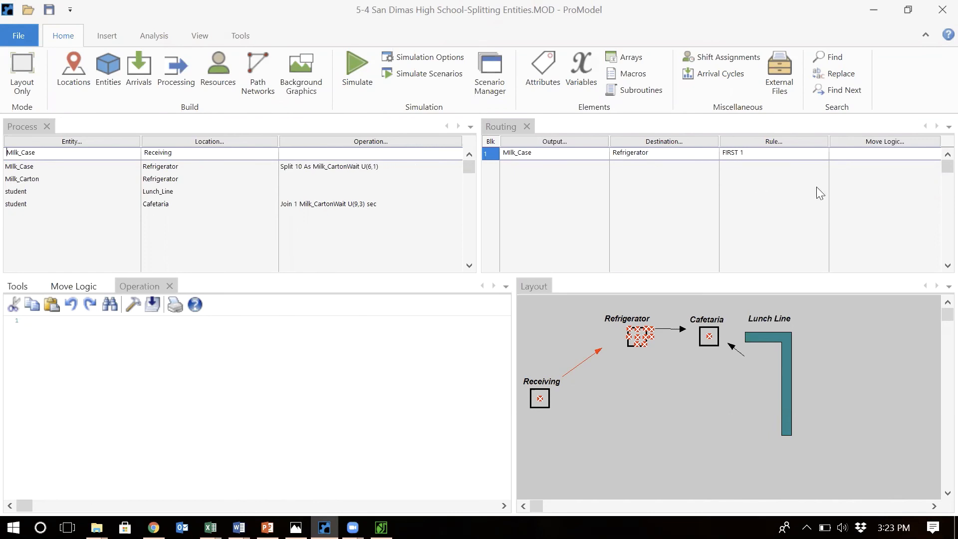
pyautogui.click(842, 151)
pyautogui.write('Move for 5 min')
# Set the Milk_Carton routing move logic from the Refrigerator to Move for e(10) sec
pyautogui.click(156, 183)
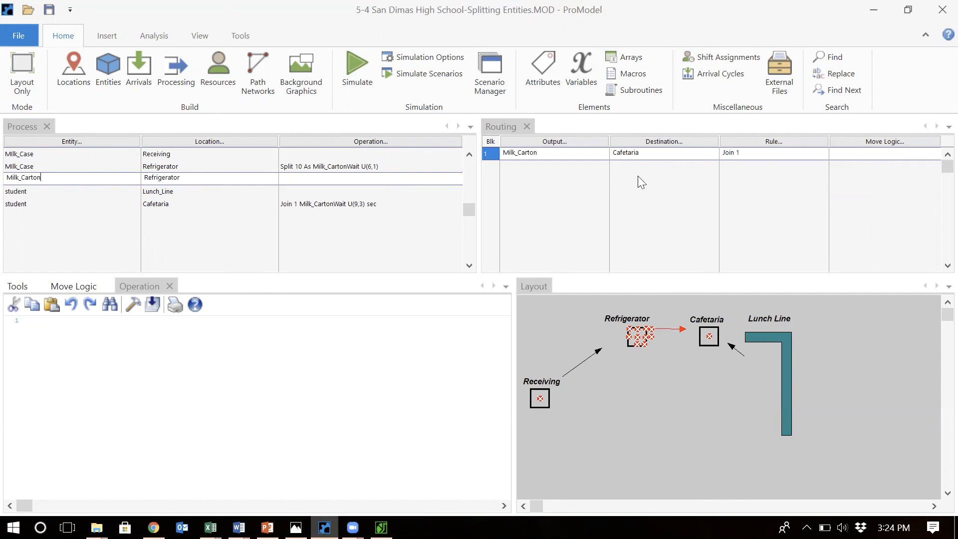
pyautogui.click(867, 151)
pyautogui.write('Mo')
pyautogui.write('ve ')
pyautogui.write('fo r')
pyautogui.write('r')
pyautogui.write(' e(10')
pyautogui.write(') ')
pyautogui.write('sec')
# Run the simulation of the model
pyautogui.click(423, 59)
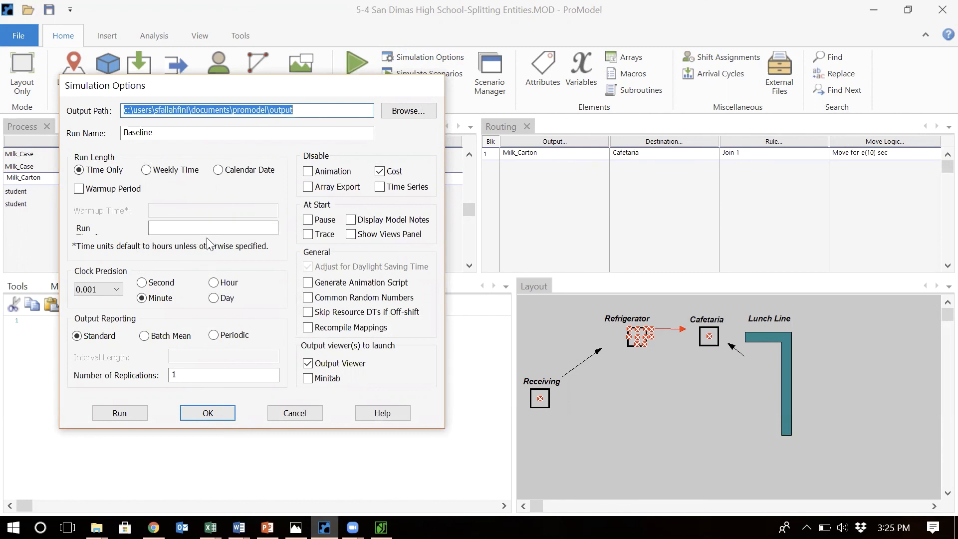
pyautogui.click(294, 413)
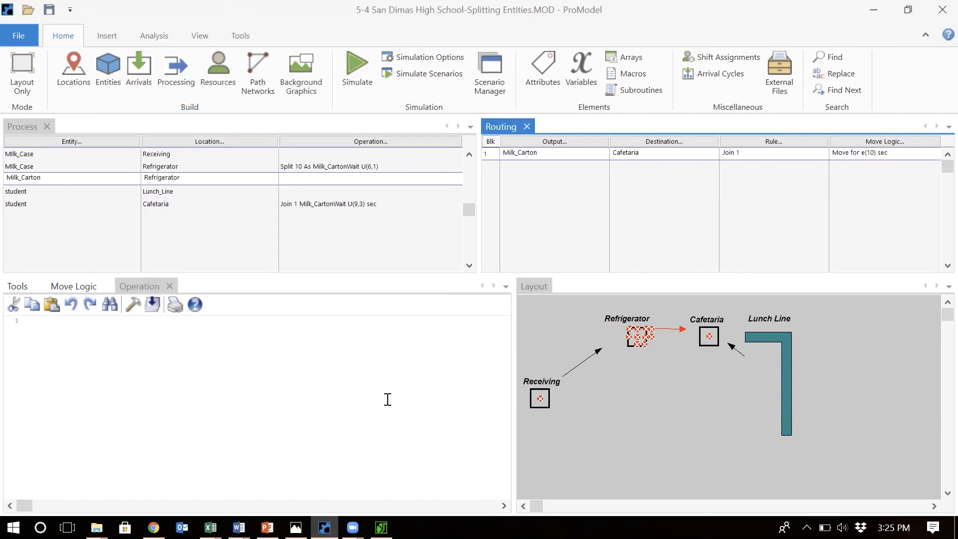
pyautogui.click(135, 84)
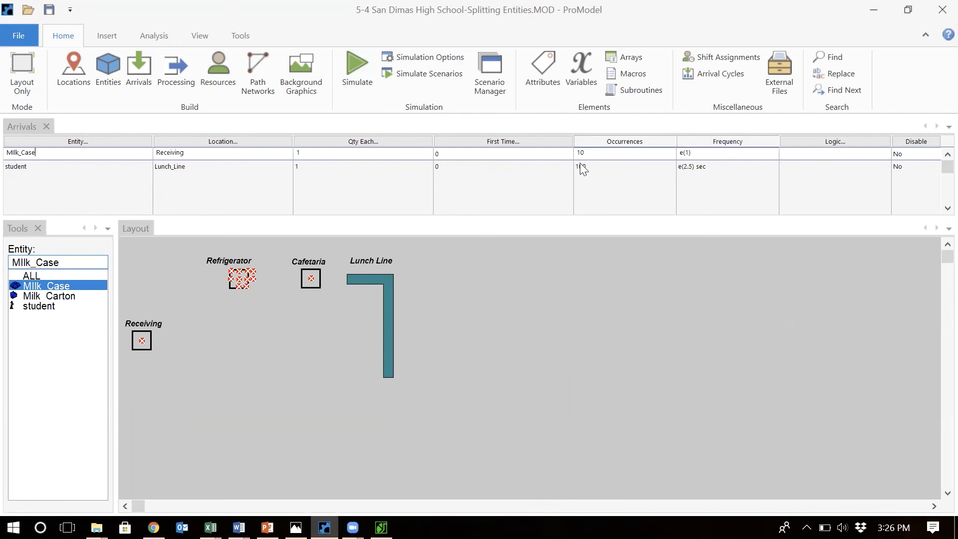
pyautogui.click(366, 83)
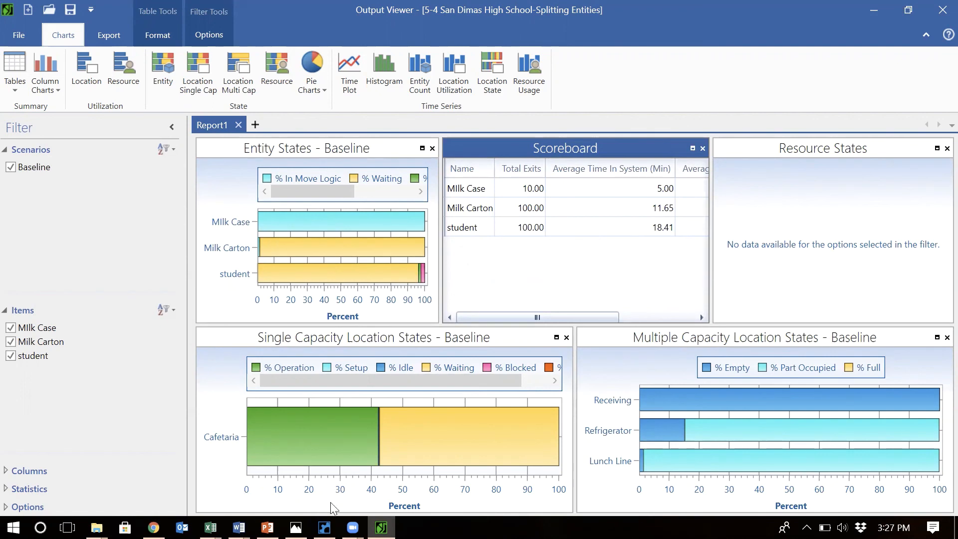
# Return to the model and review the routing of each process record
pyautogui.moveTo(325, 528)
pyautogui.click(336, 483)
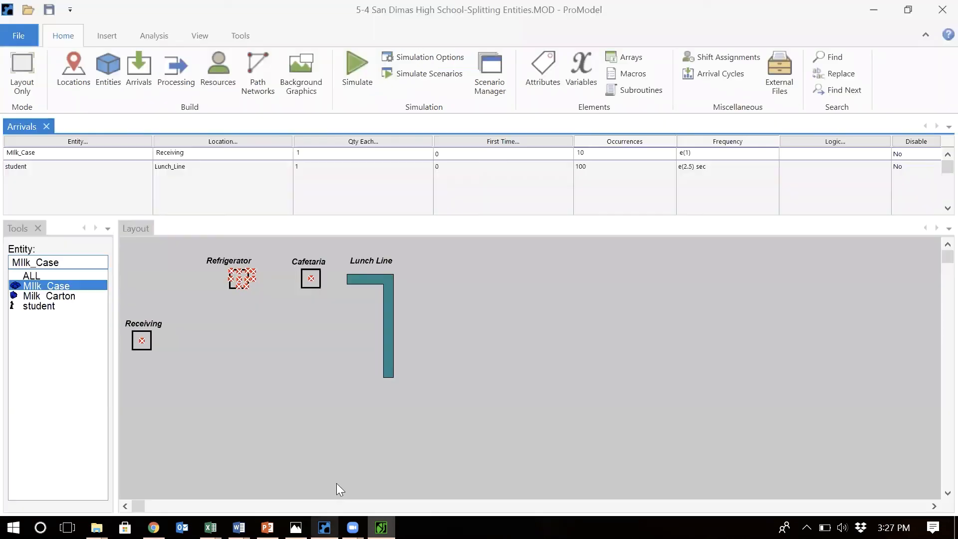
pyautogui.click(176, 70)
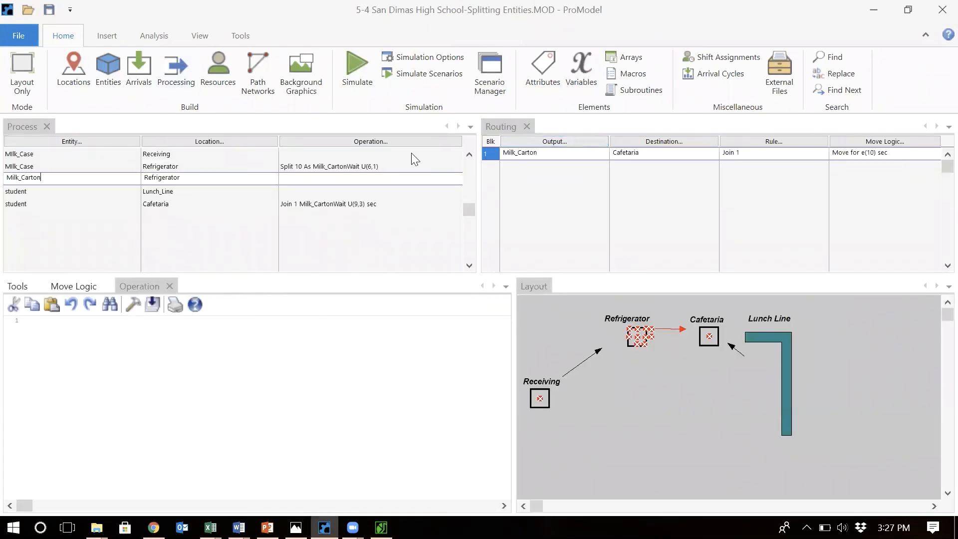
pyautogui.click(412, 153)
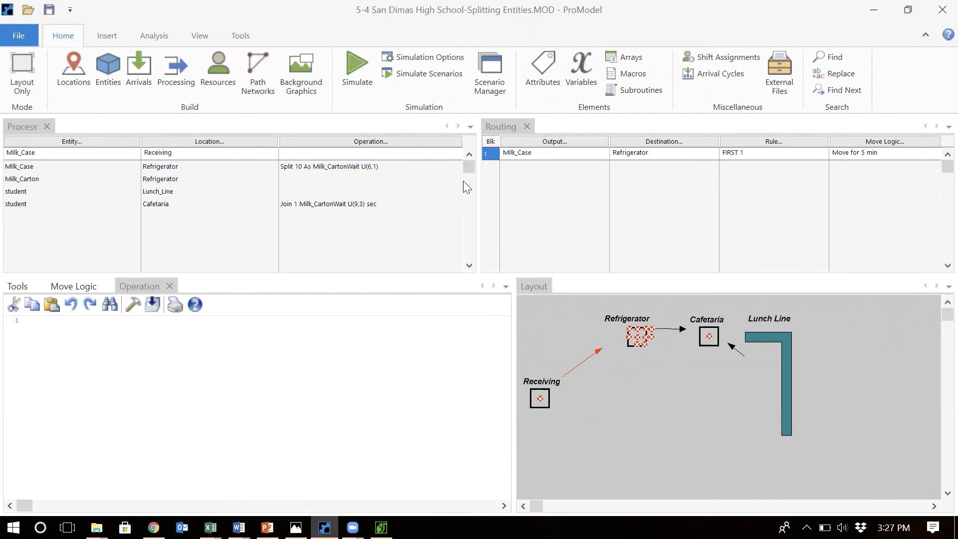
pyautogui.click(398, 187)
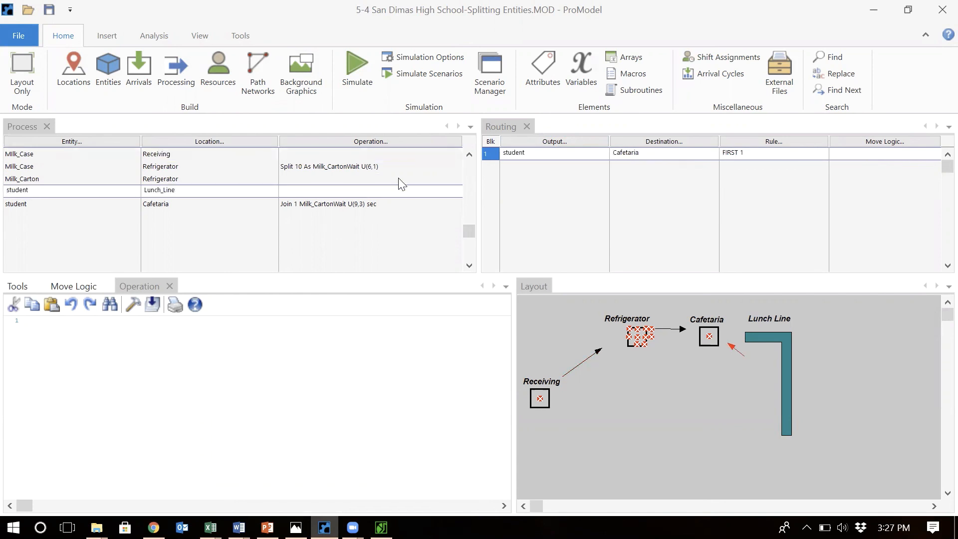
pyautogui.click(399, 178)
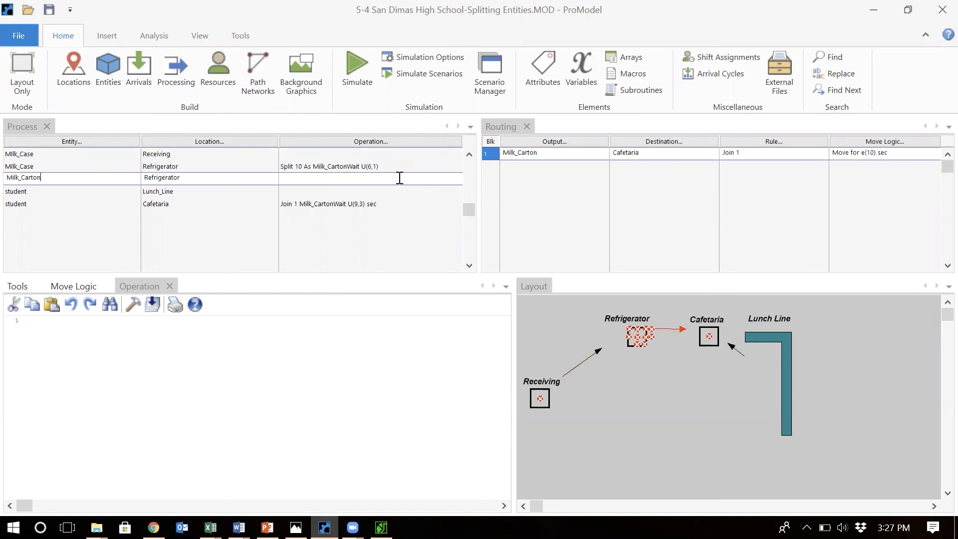